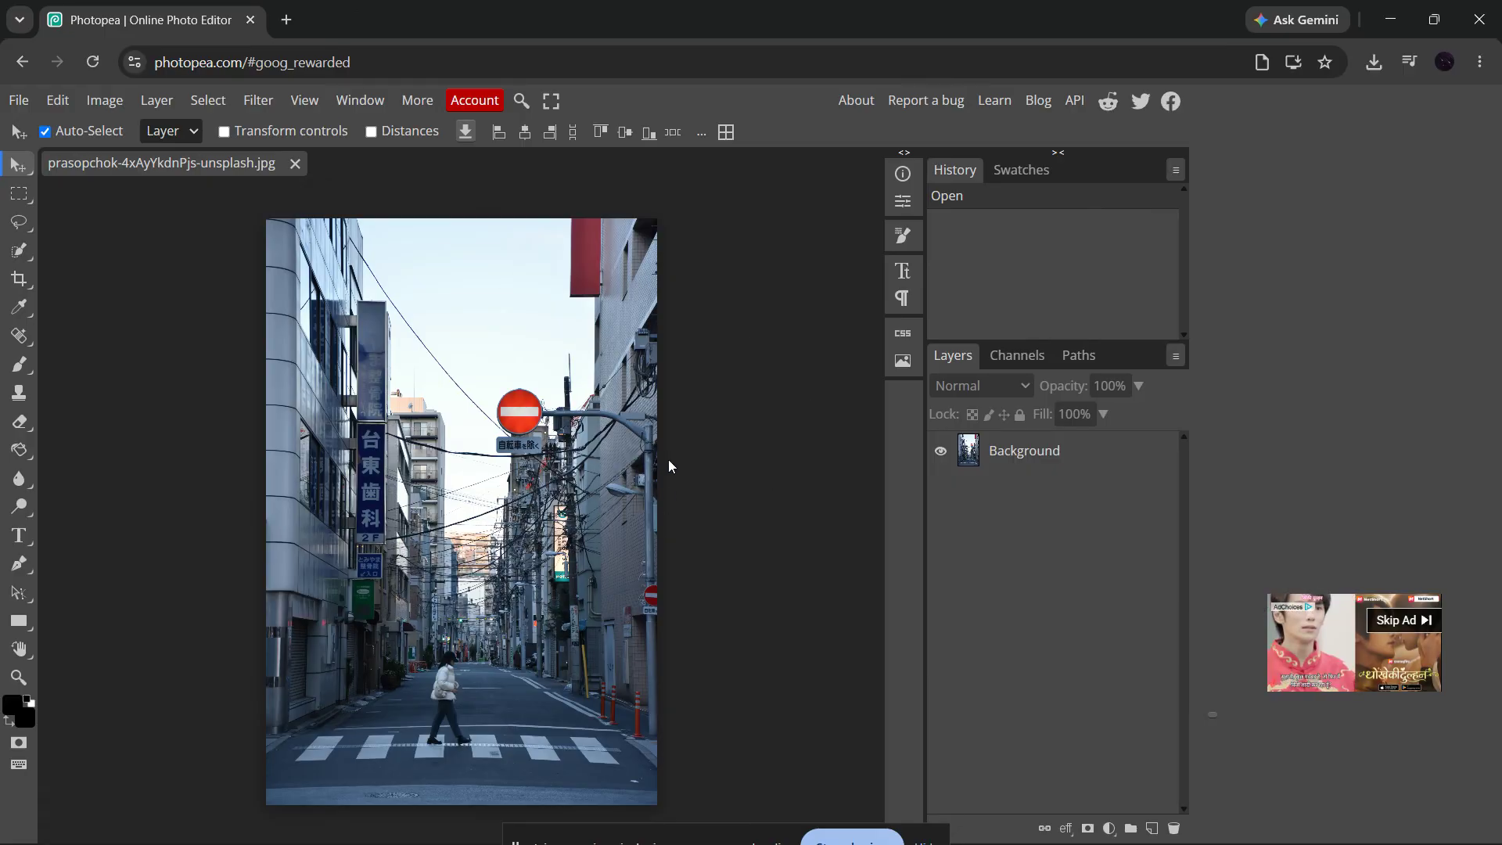
pyautogui.moveTo(244, 62); pyautogui.dragTo(140, 78)
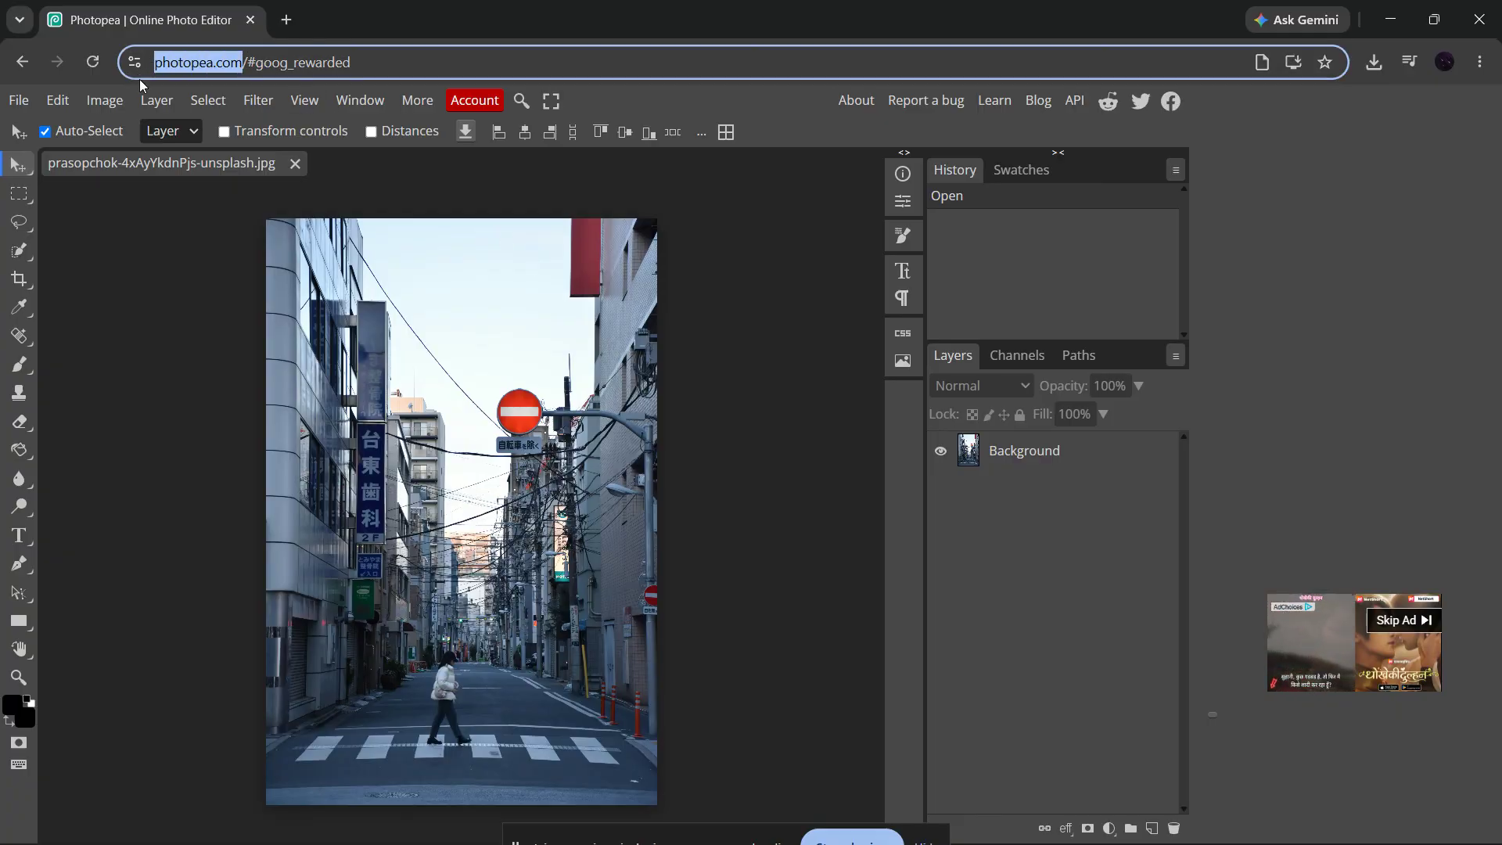
pyautogui.click(169, 248)
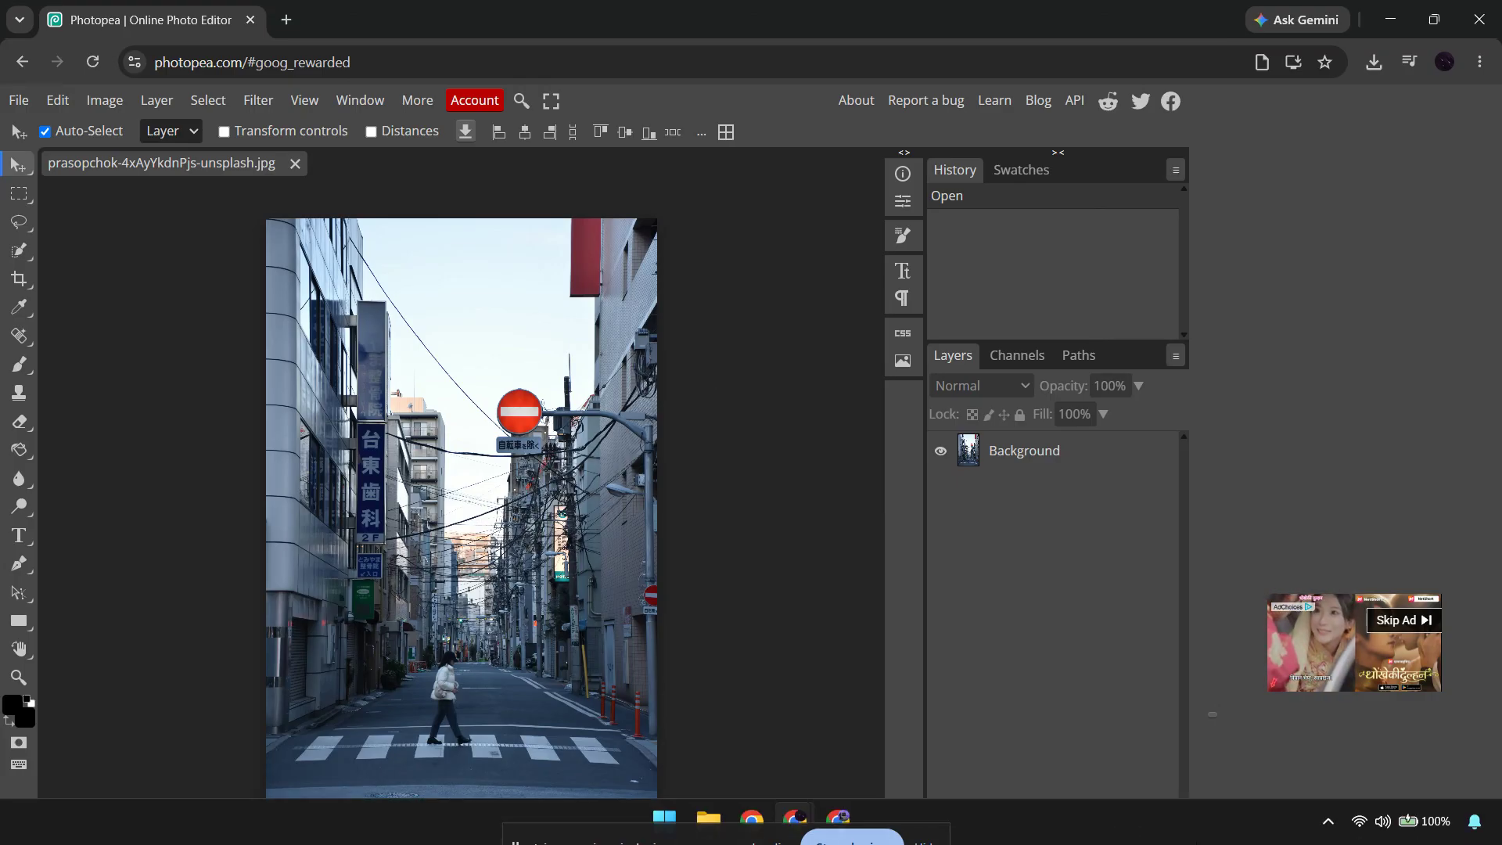
# - Open prasopchok-4xAyYkdnPjs-unsplash - Copy.jpg from the Downloads folder as a second document
pyautogui.click(708, 821)
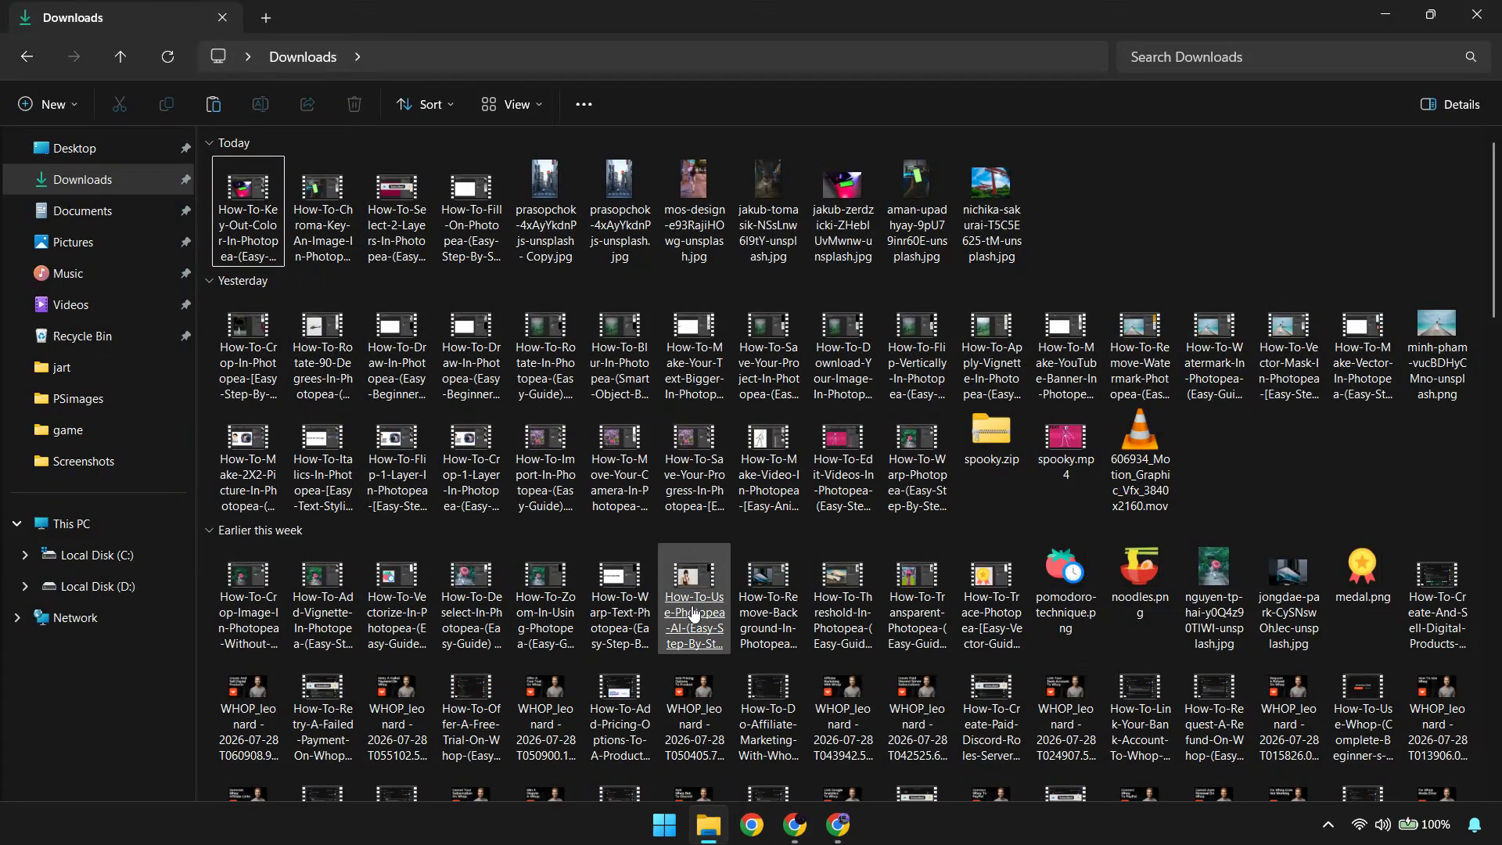
pyautogui.click(615, 201)
pyautogui.click(552, 208)
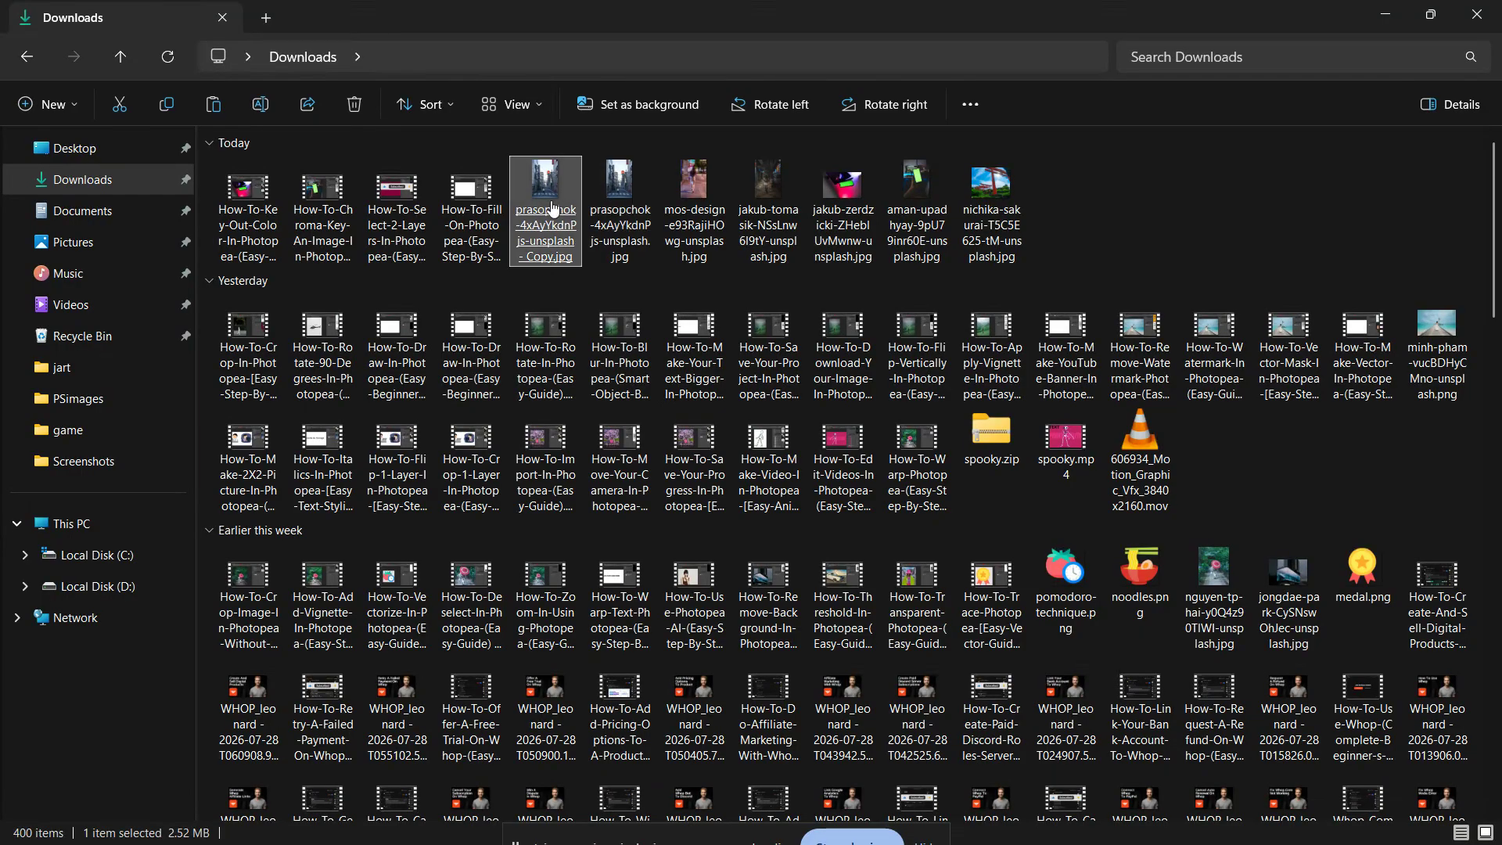
pyautogui.moveTo(1273, 25); pyautogui.dragTo(1354, 407)
pyautogui.moveTo(630, 598); pyautogui.dragTo(316, 167)
pyautogui.click(19, 100)
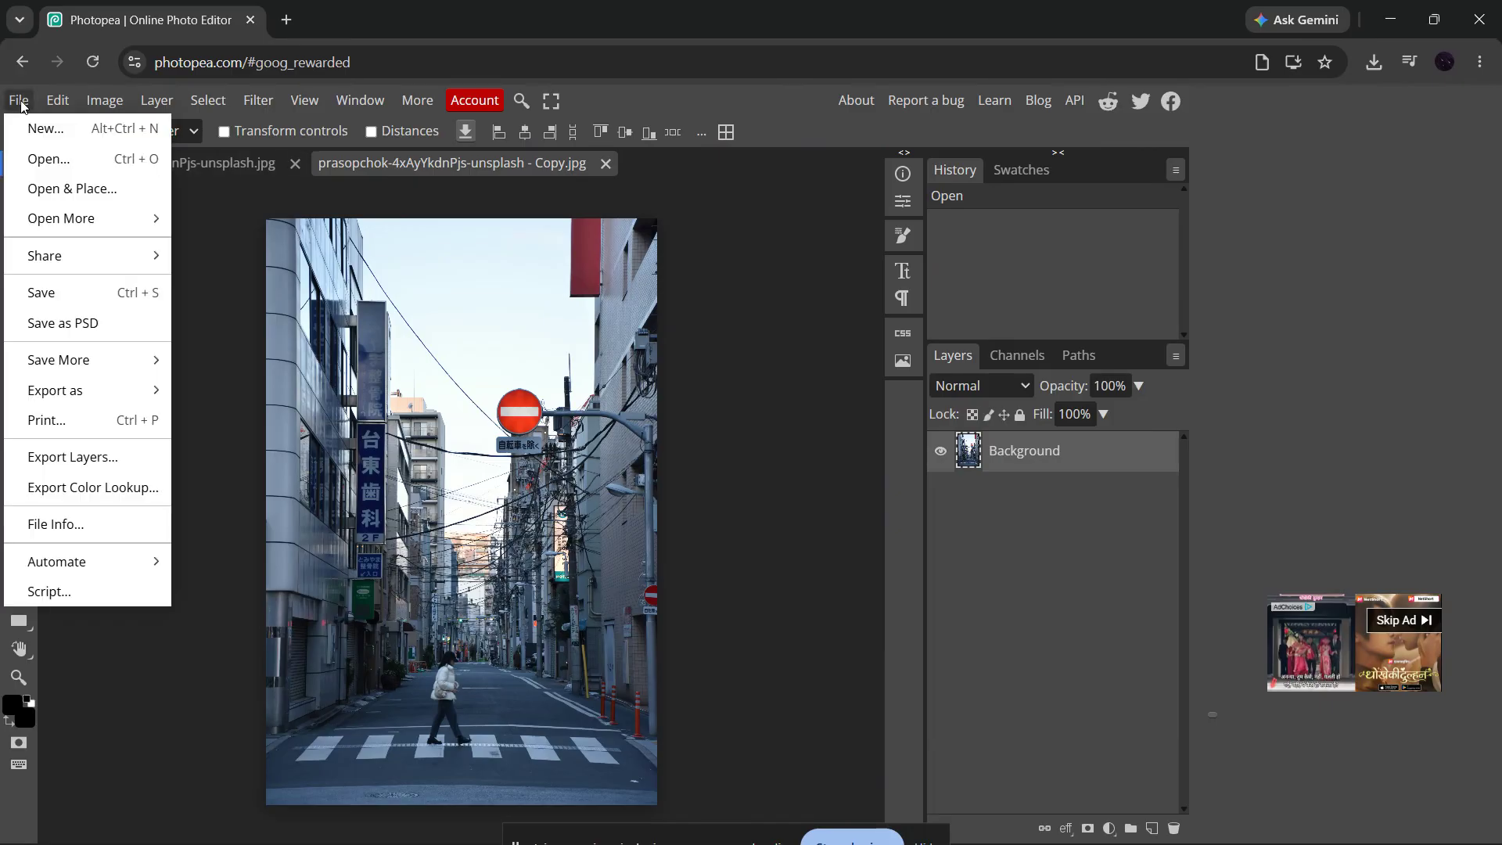
pyautogui.click(23, 166)
pyautogui.doubleClick(767, 345)
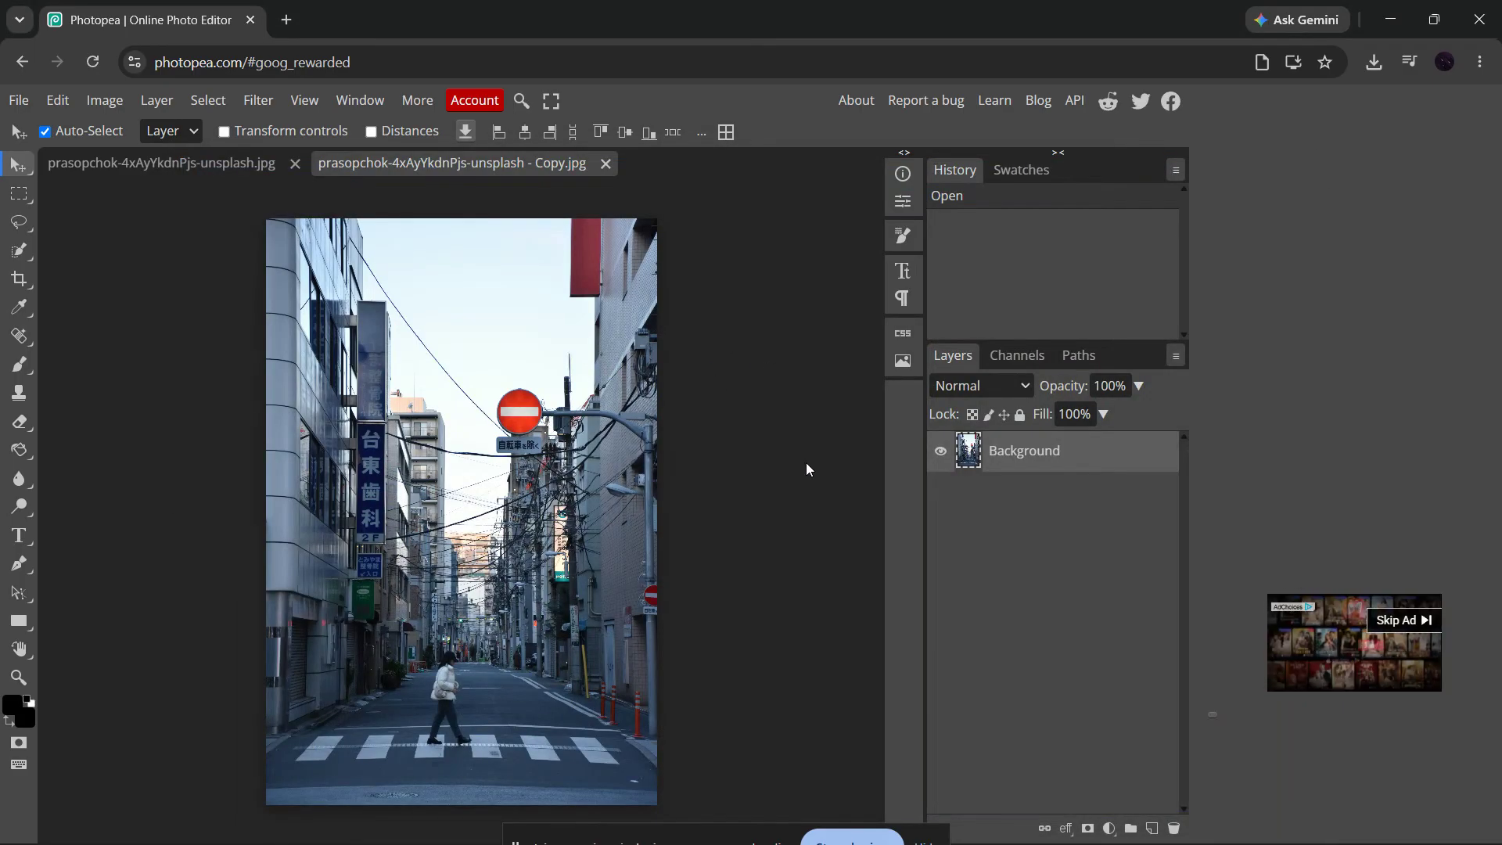
# - Switch to the original street photo and pull a free crop frame down from the upper edge to about 4000 × 4593 px
pyautogui.click(179, 169)
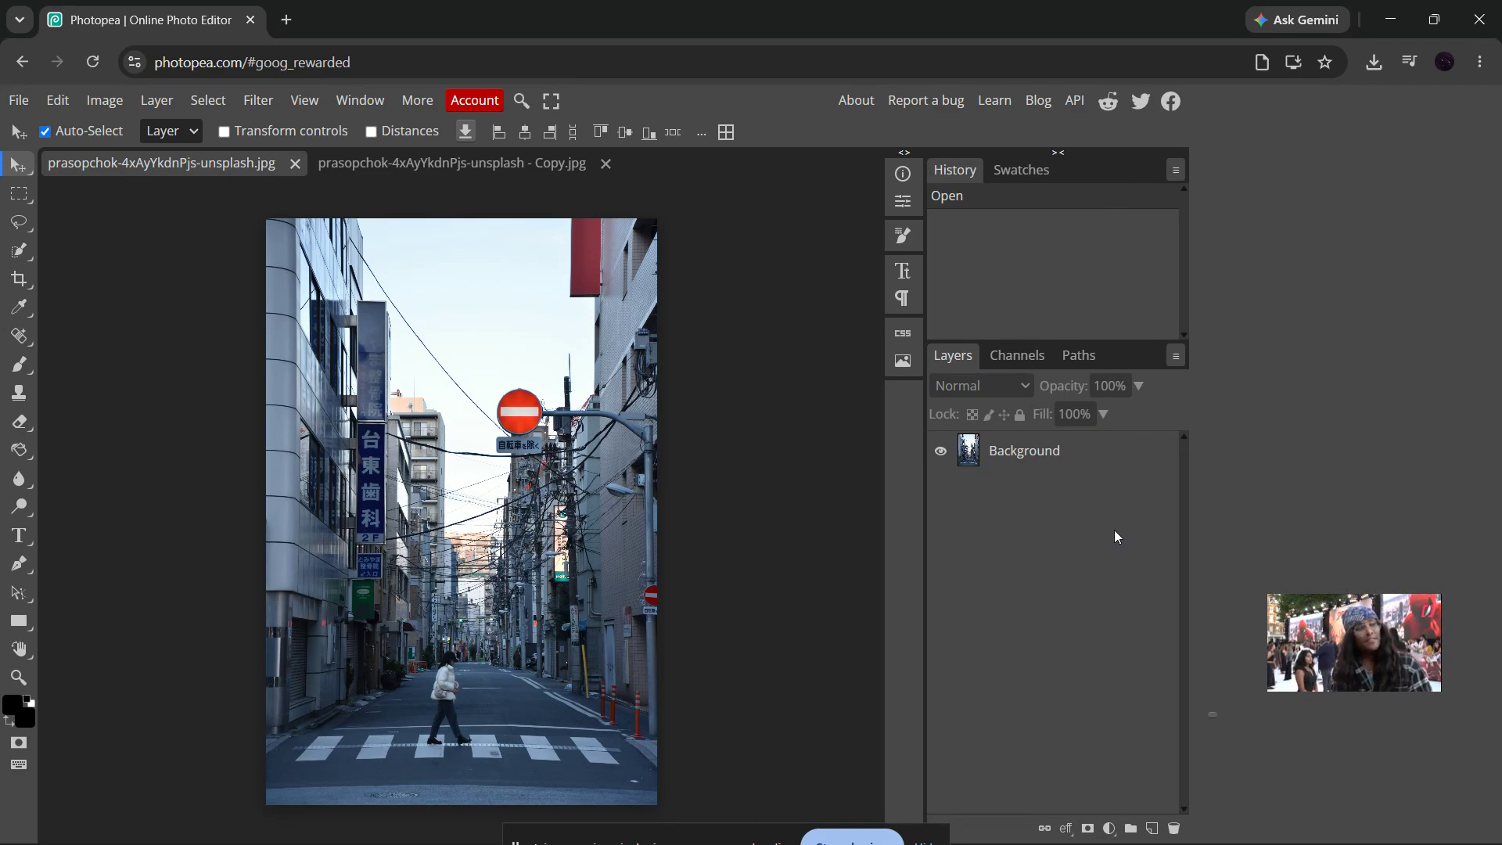
pyautogui.click(19, 280)
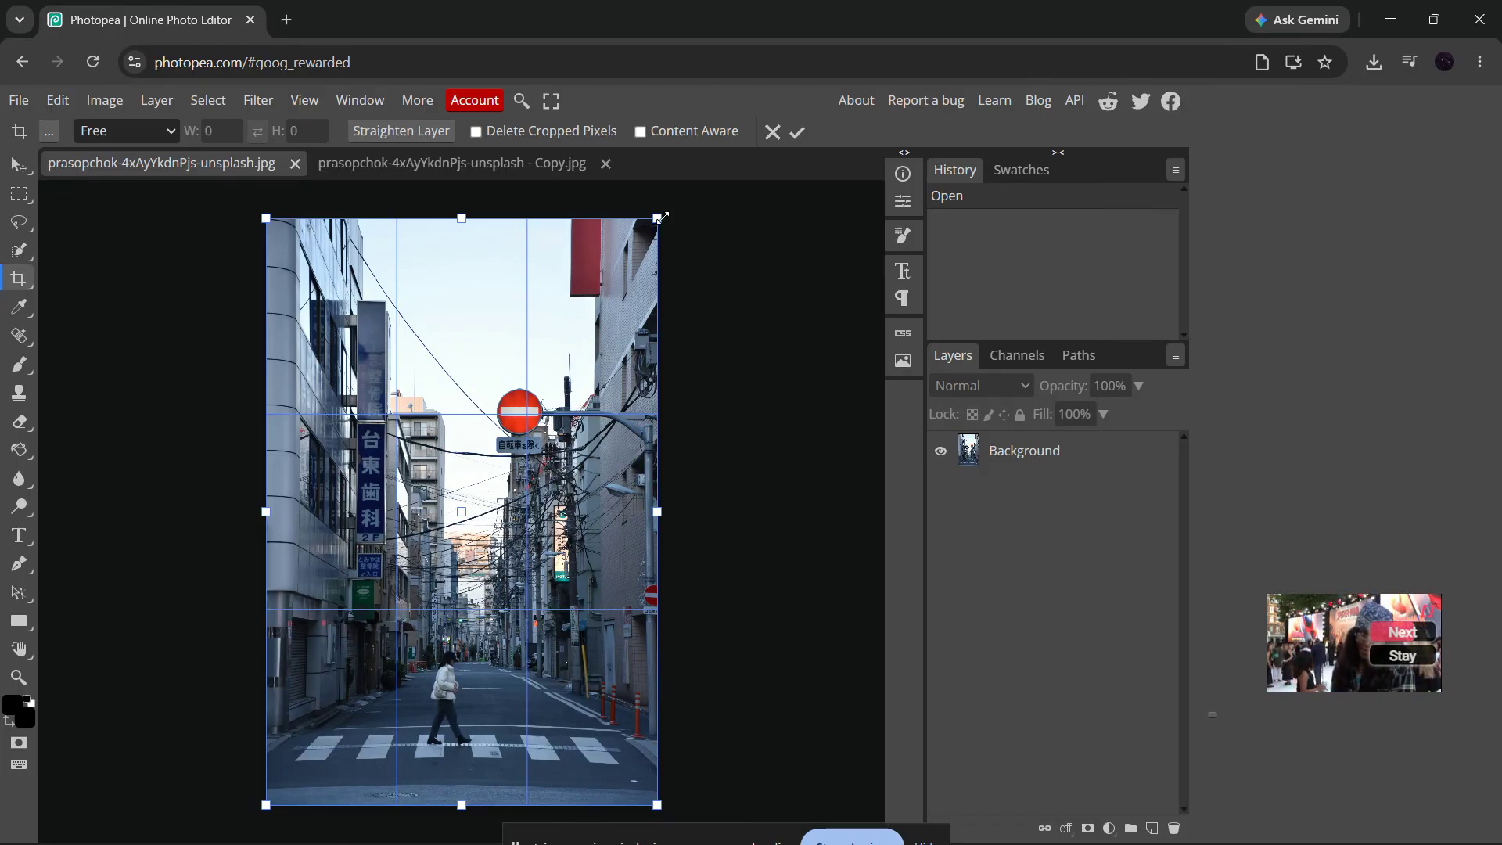
pyautogui.moveTo(657, 219); pyautogui.dragTo(659, 356)
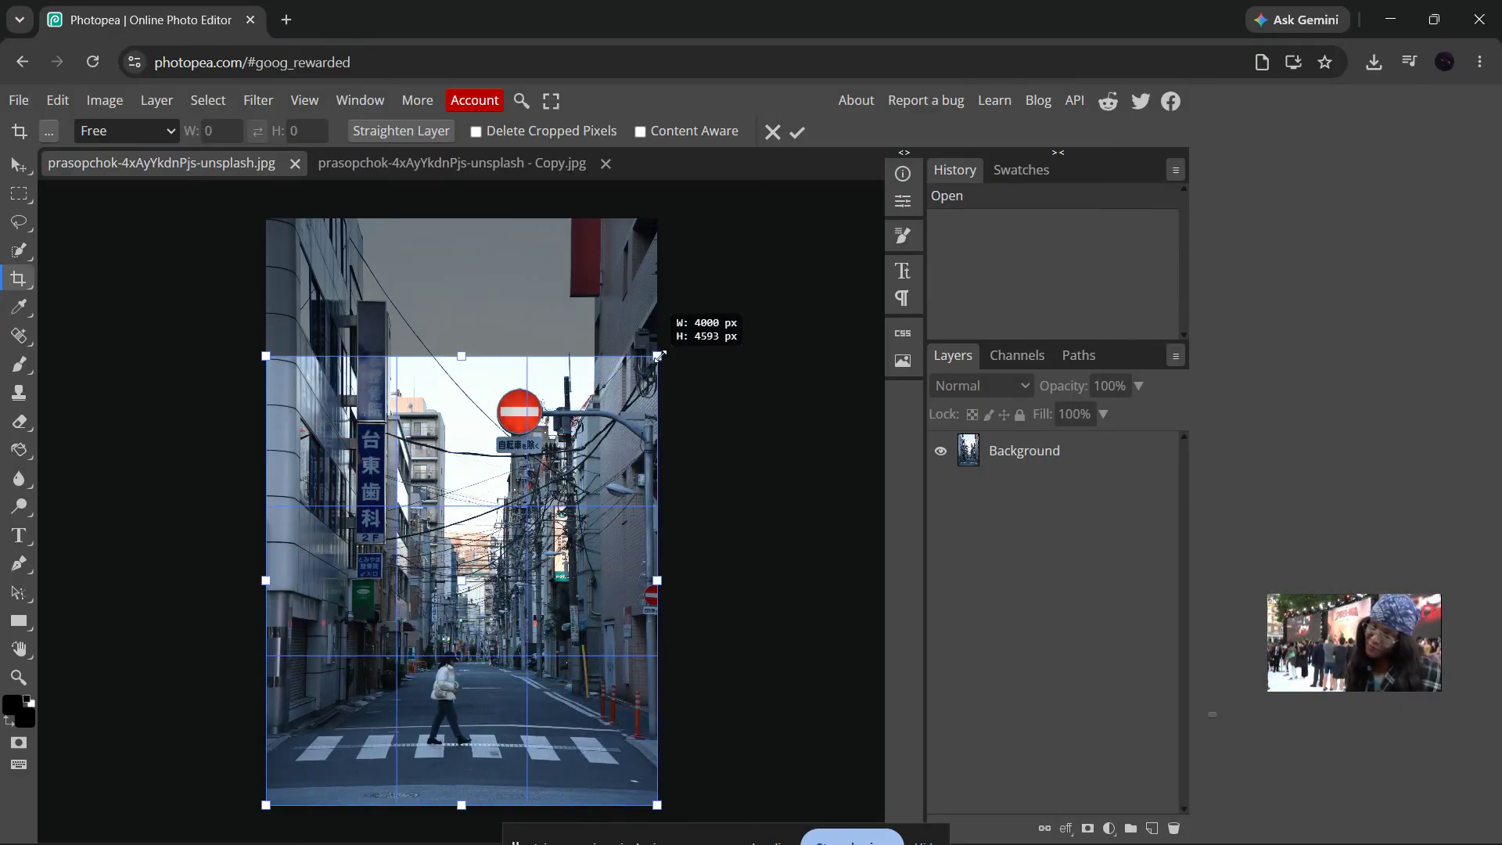
pyautogui.moveTo(660, 356); pyautogui.dragTo(659, 356)
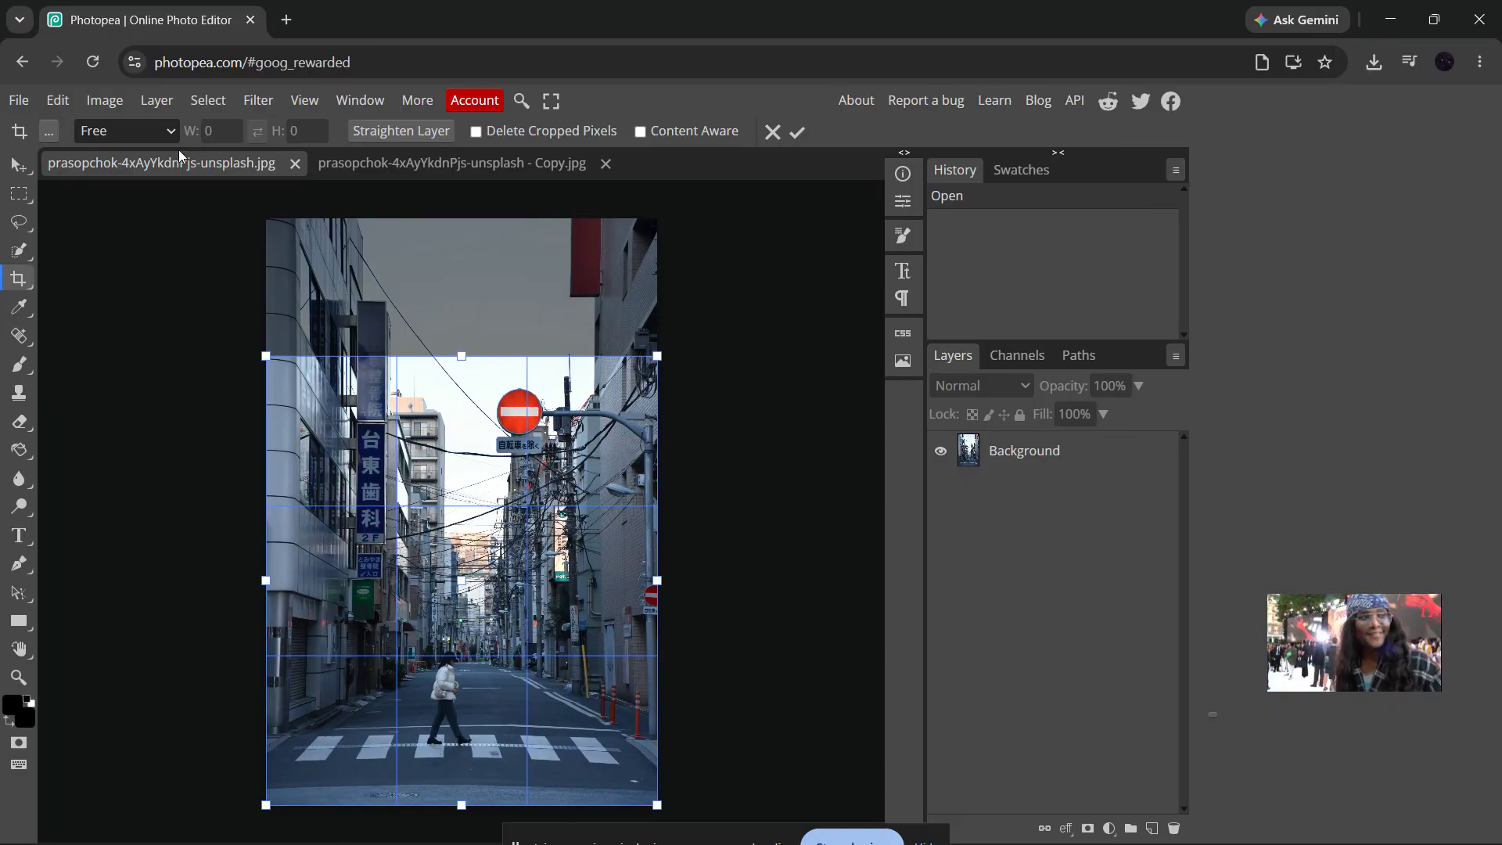
# - Try the 1:1 and 16:9 crop ratios and settle on 1:1
pyautogui.click(124, 138)
pyautogui.click(134, 281)
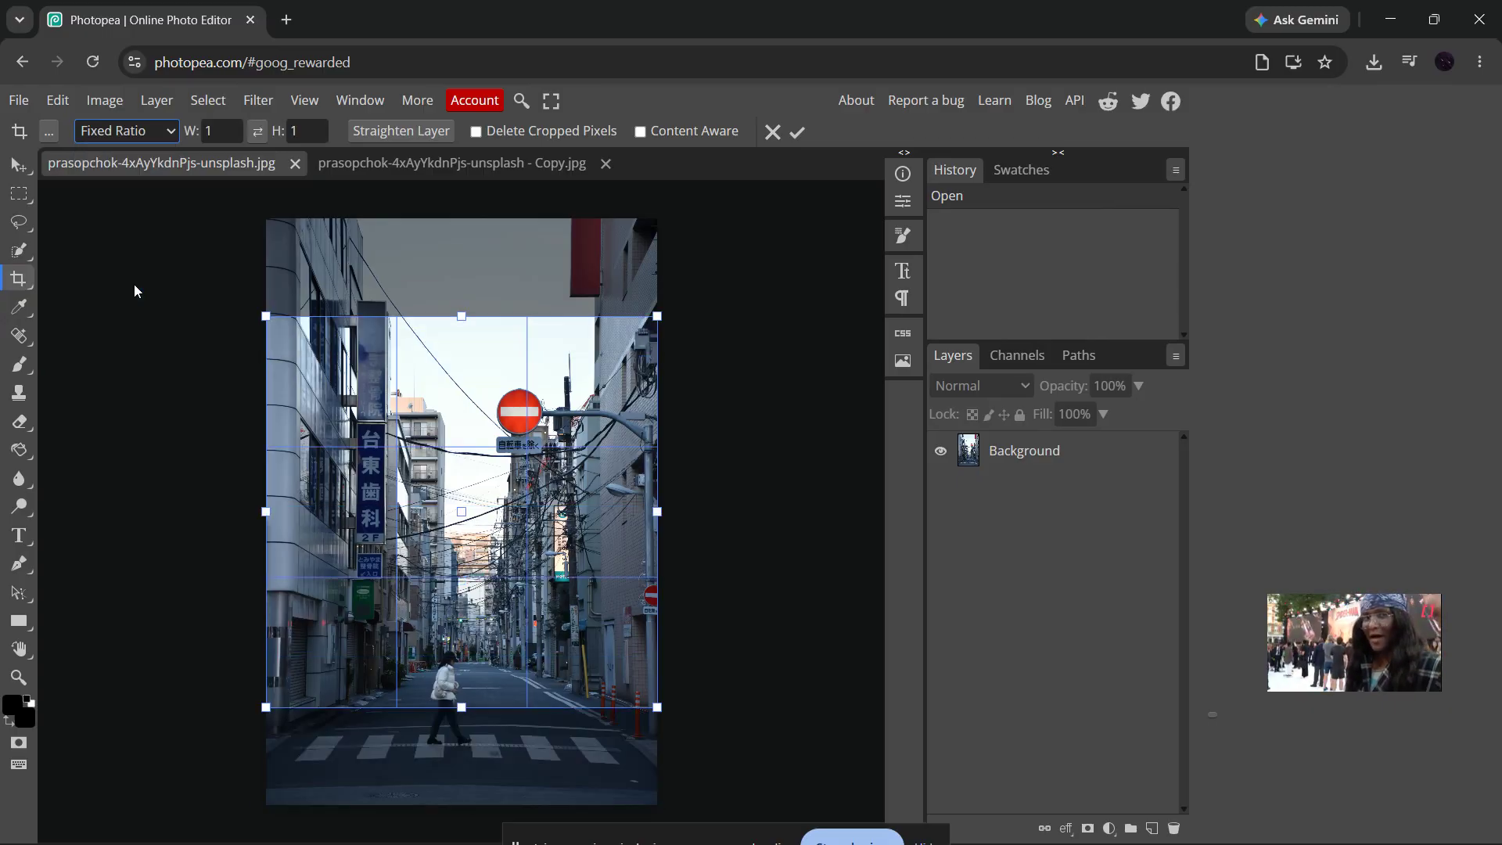
pyautogui.click(136, 139)
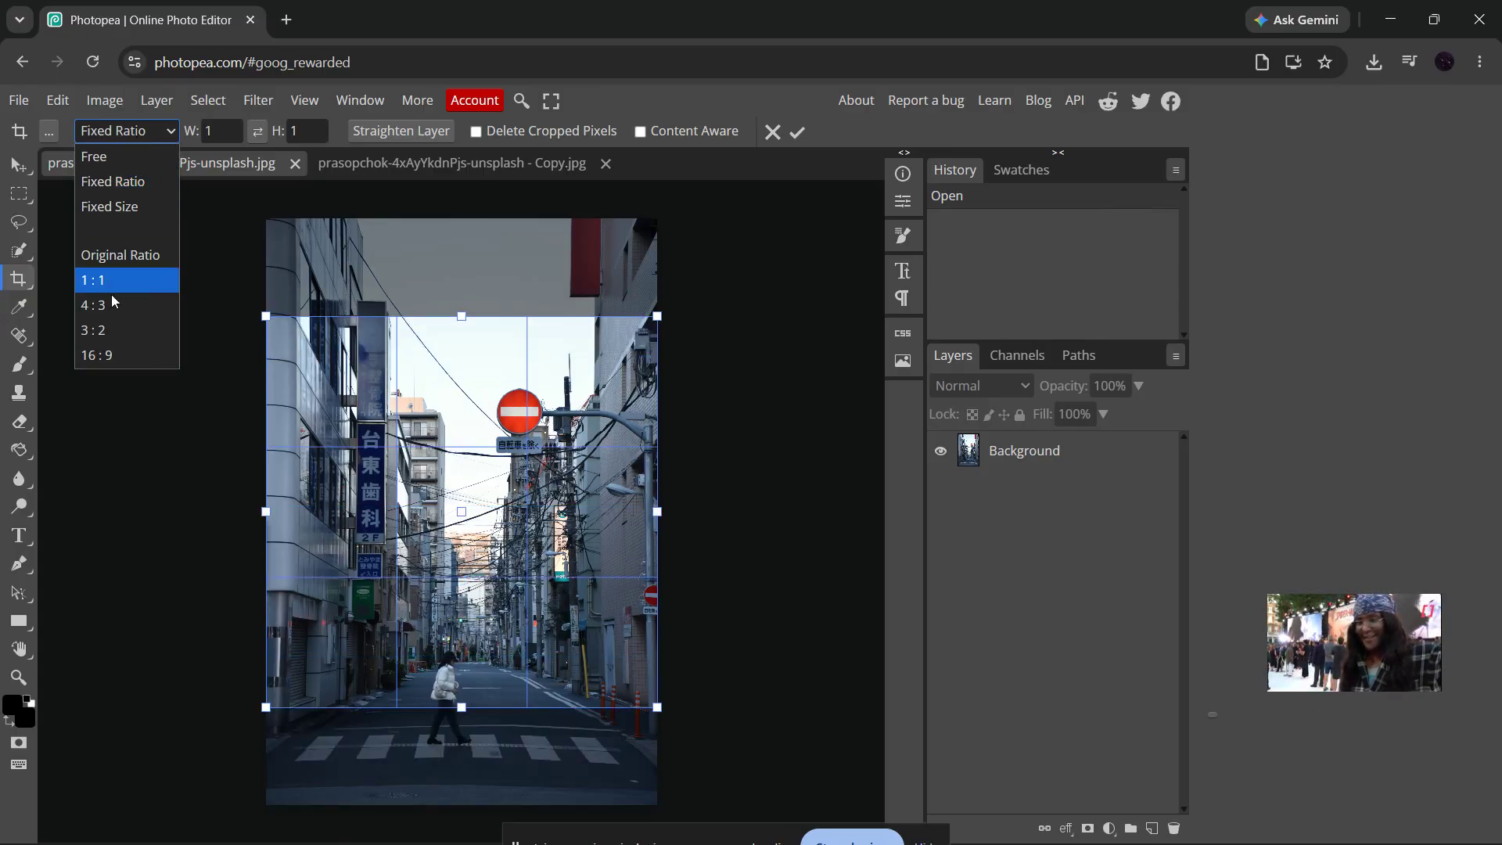
pyautogui.click(110, 354)
pyautogui.click(125, 139)
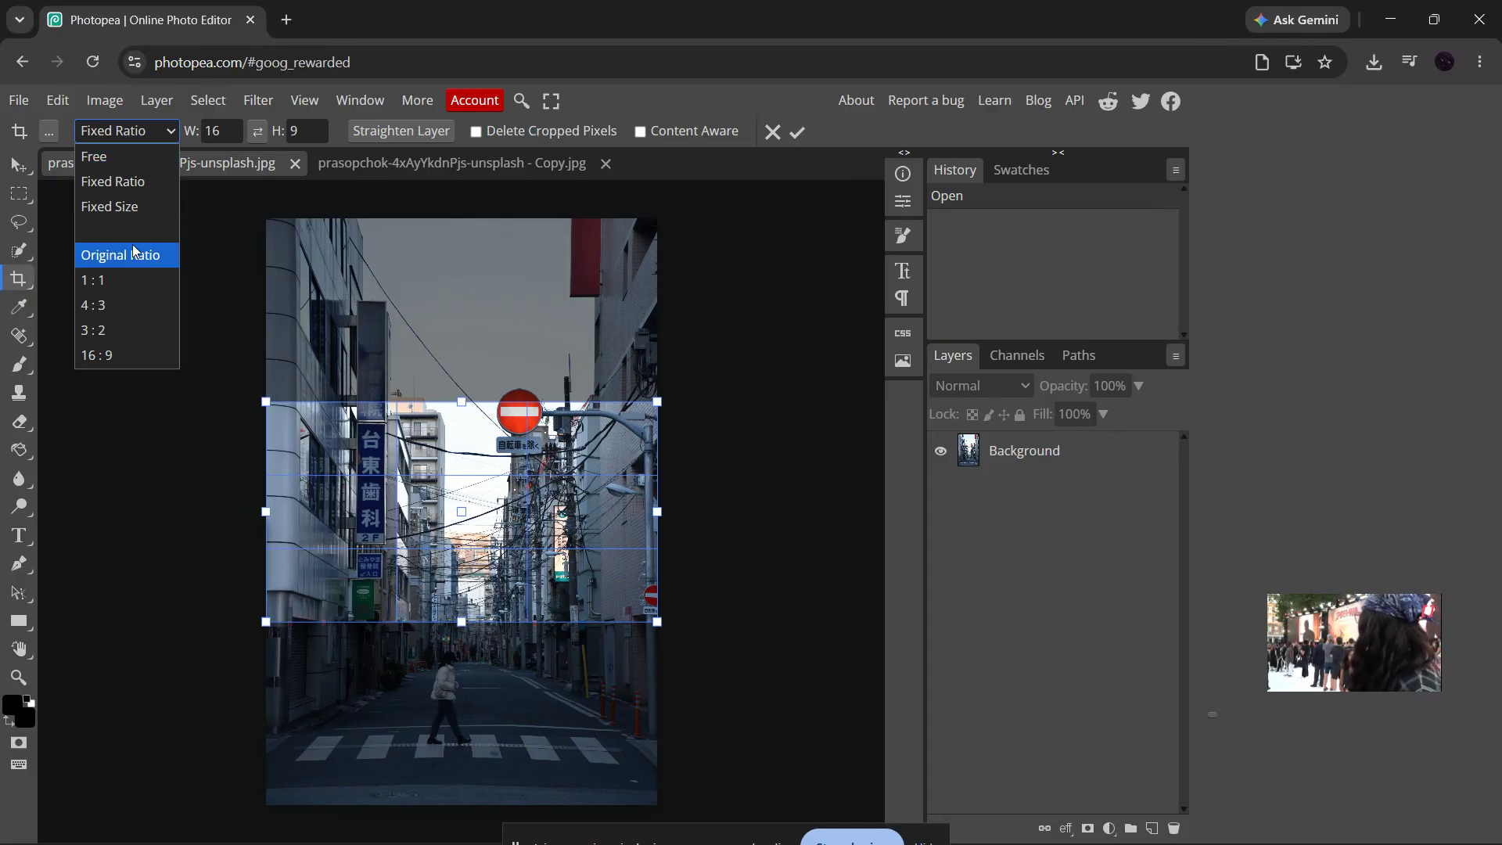
pyautogui.click(133, 283)
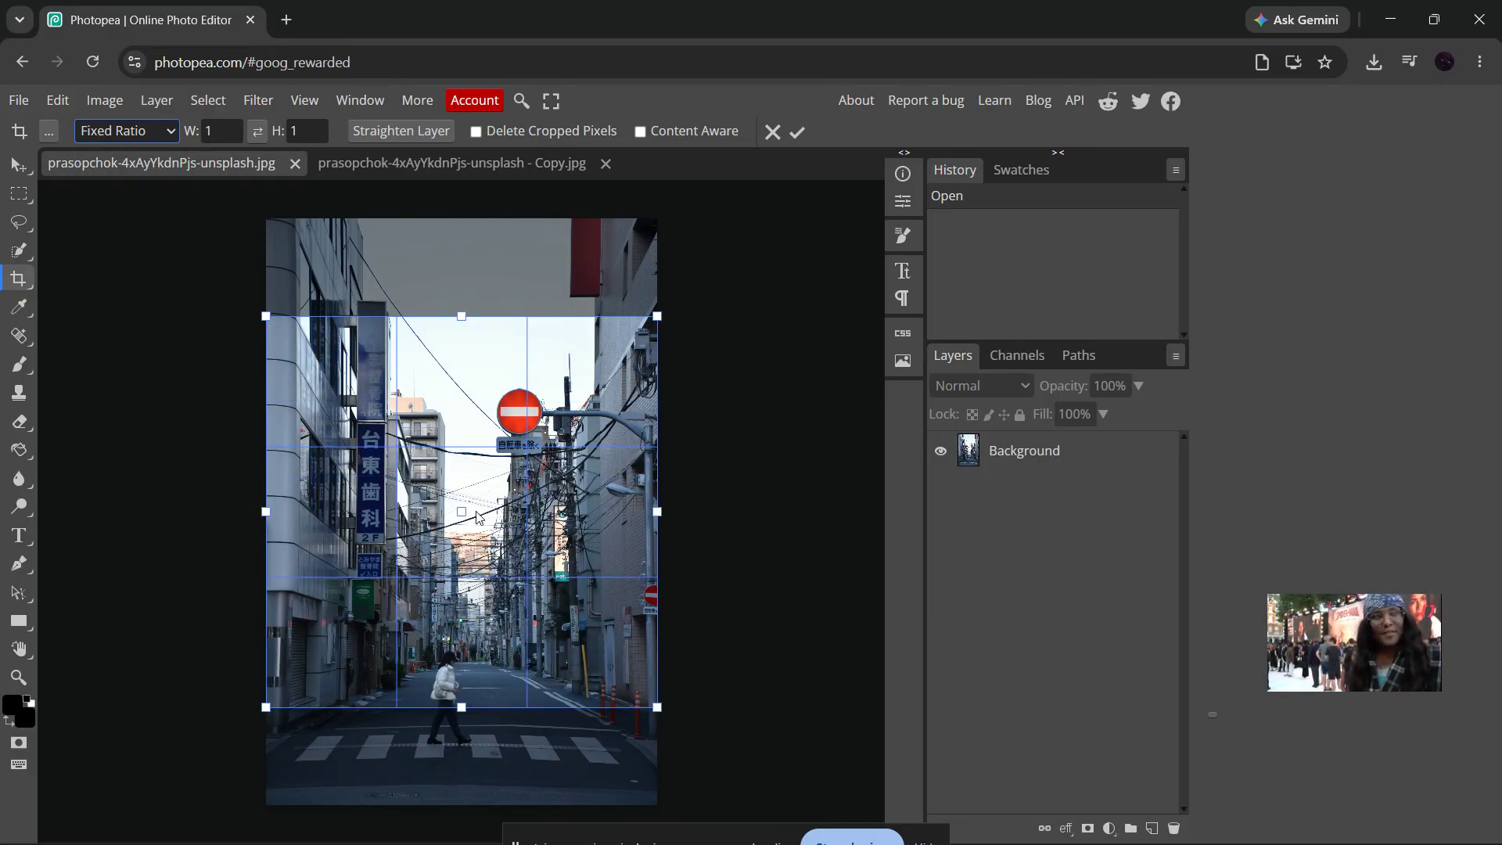
# - Move the square crop frame down to the photo's lower edge around the crosswalk and apply the crop
pyautogui.moveTo(476, 514); pyautogui.dragTo(477, 613)
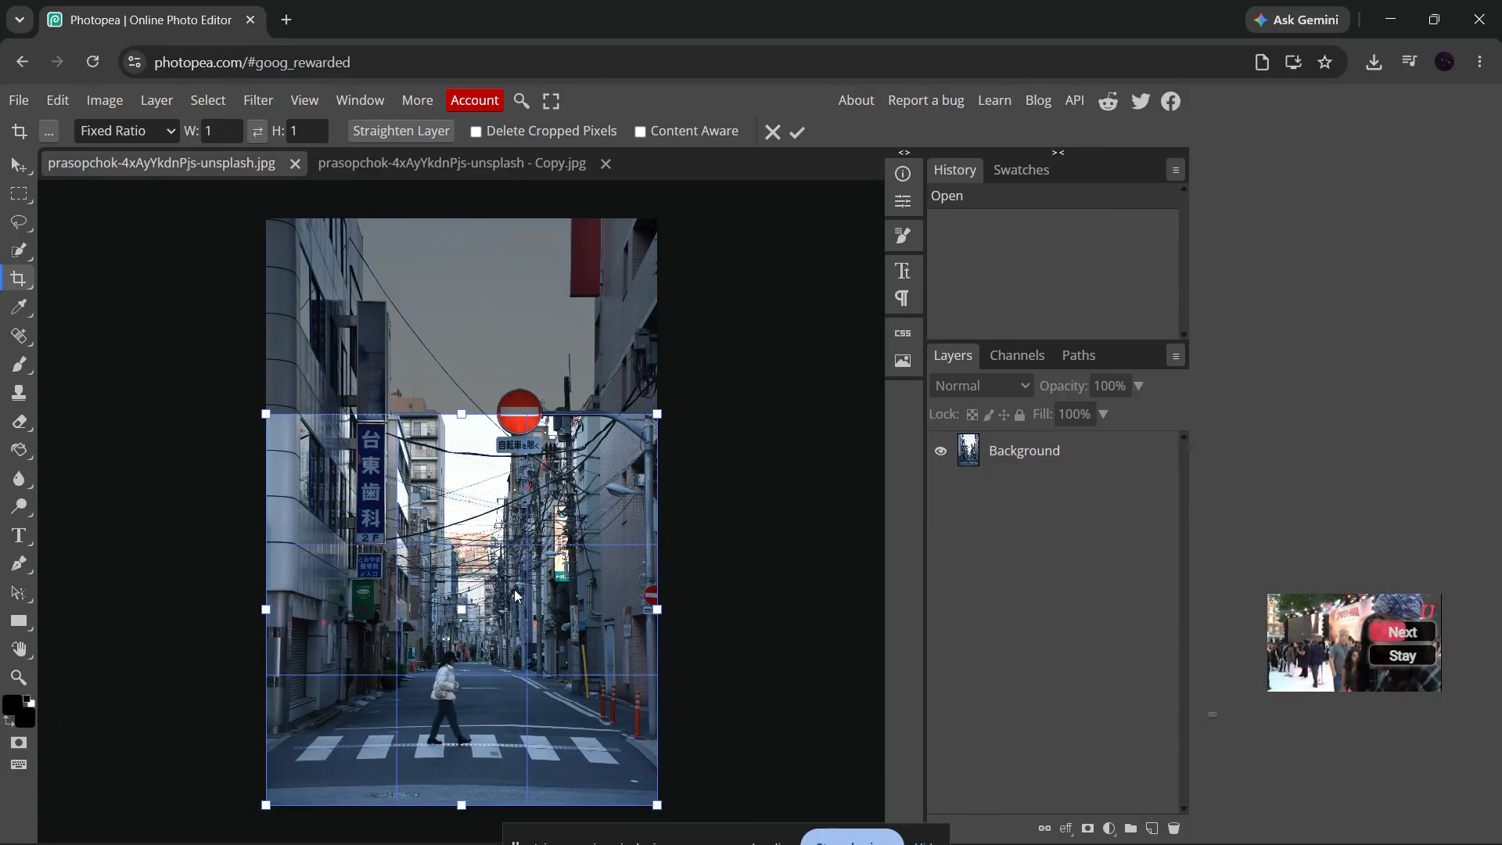
pyautogui.click(400, 131)
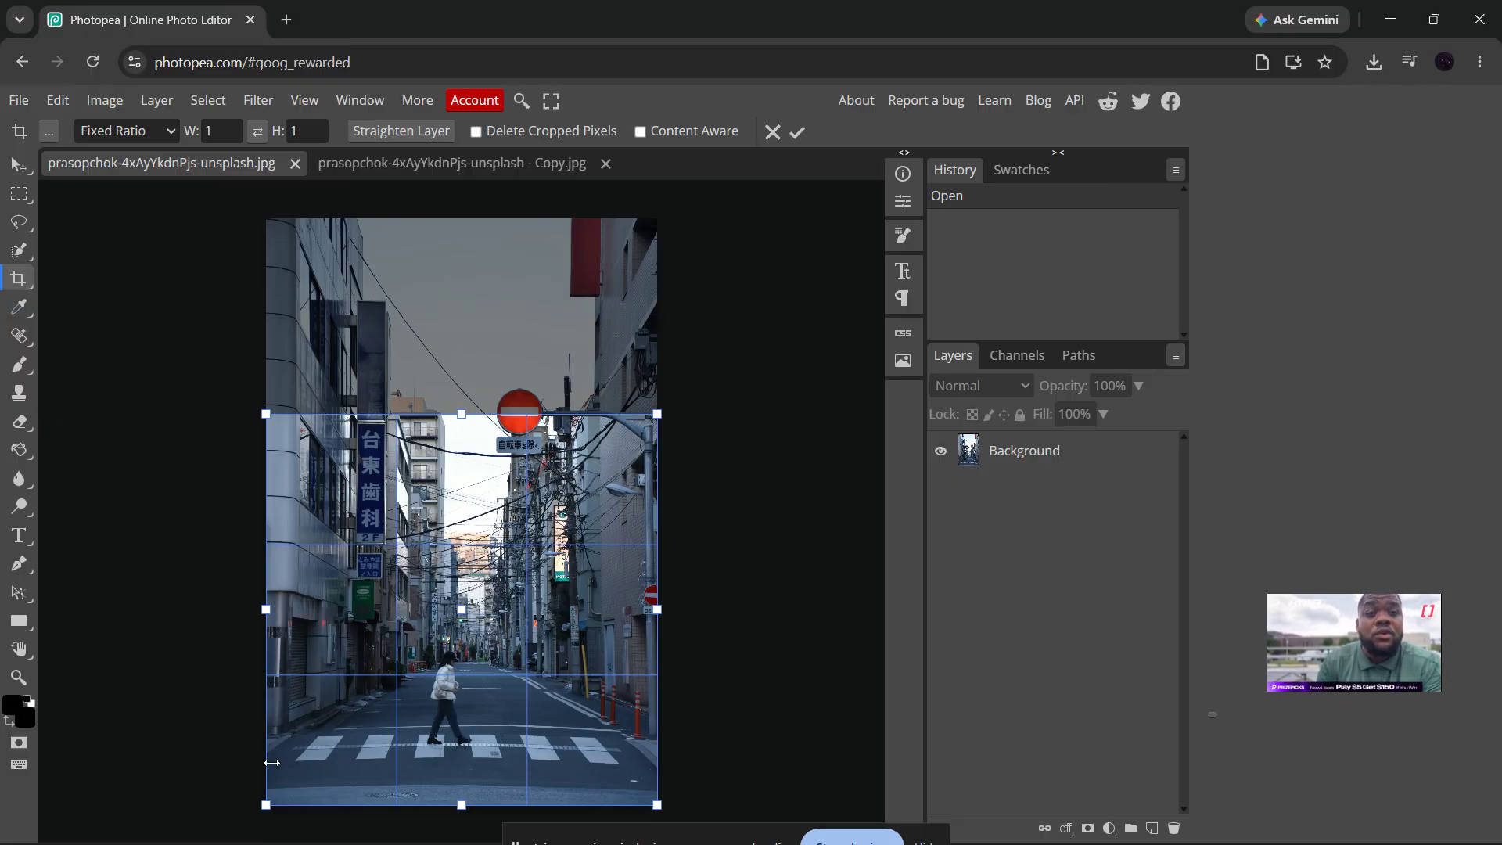
pyautogui.scroll(3, 378, 796)
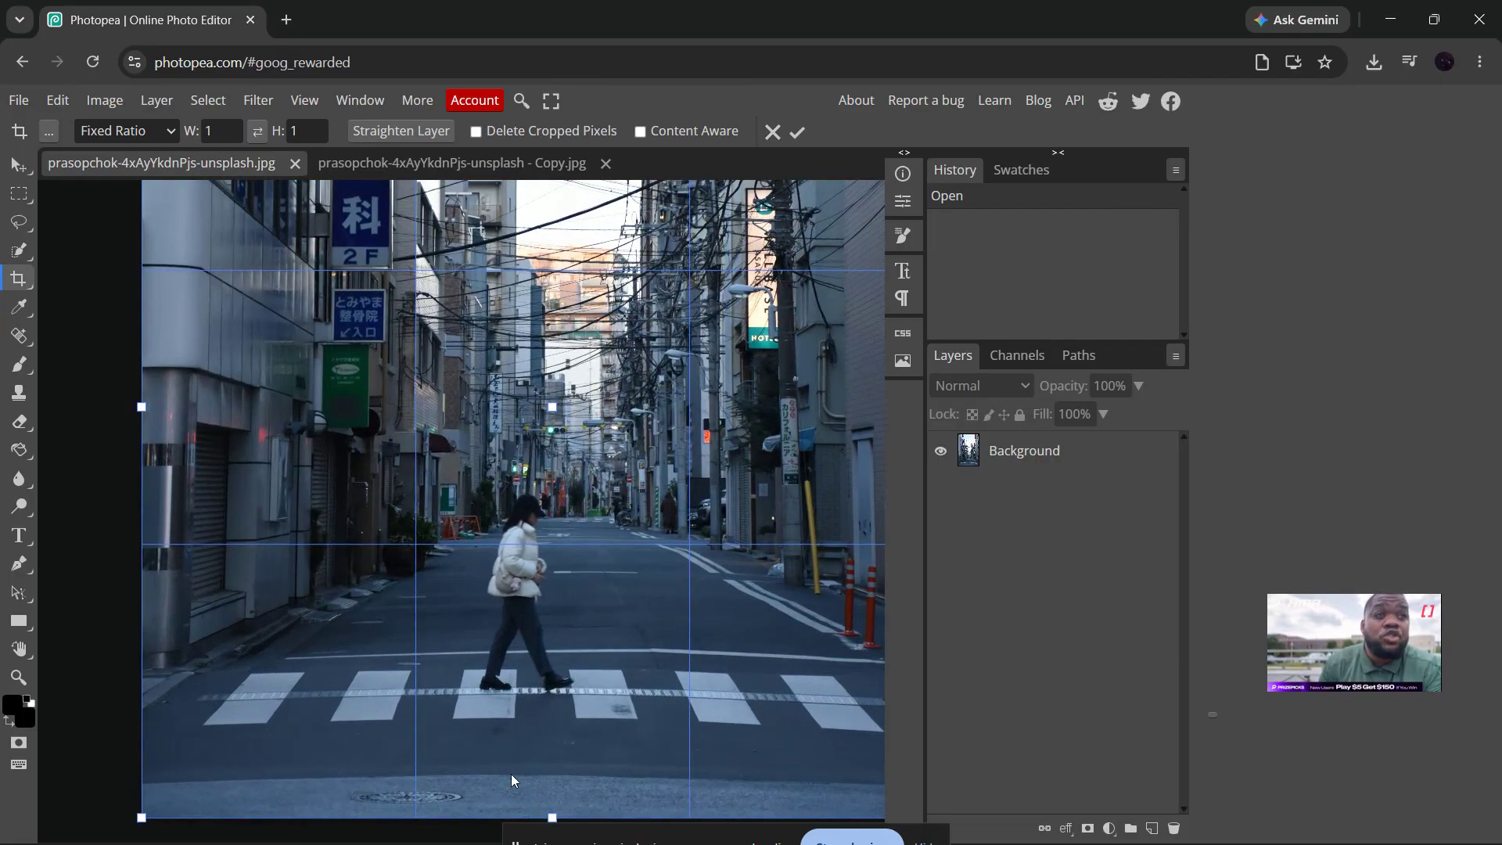
pyautogui.scroll(-1, 563, 775)
pyautogui.scroll(-1, 568, 775)
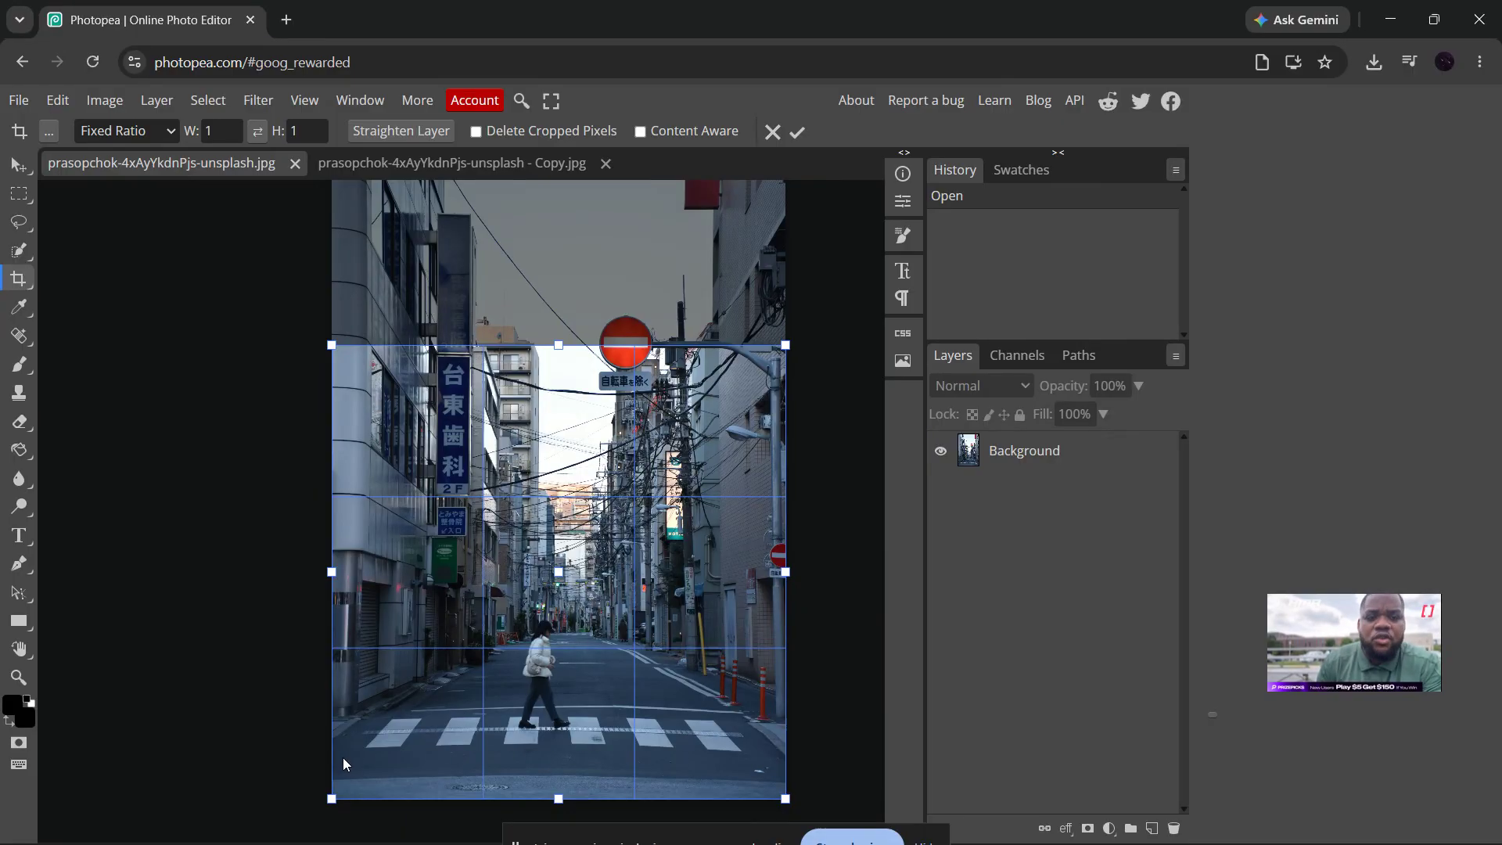
pyautogui.click(796, 133)
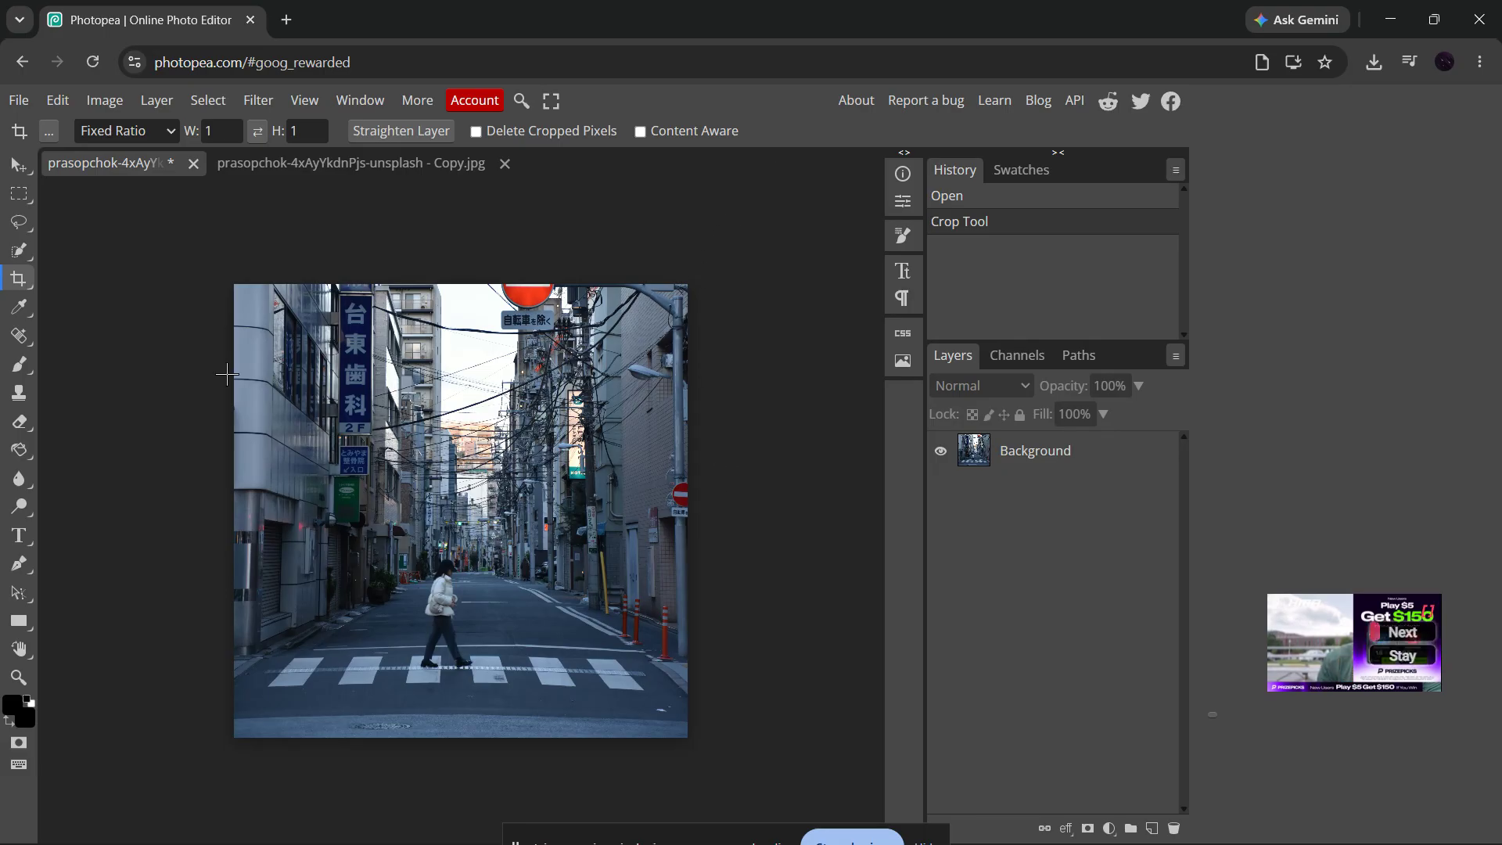
# - Add a Curves adjustment layer and raise the RGB midtones with a point at about input 129, output 156
pyautogui.click(18, 164)
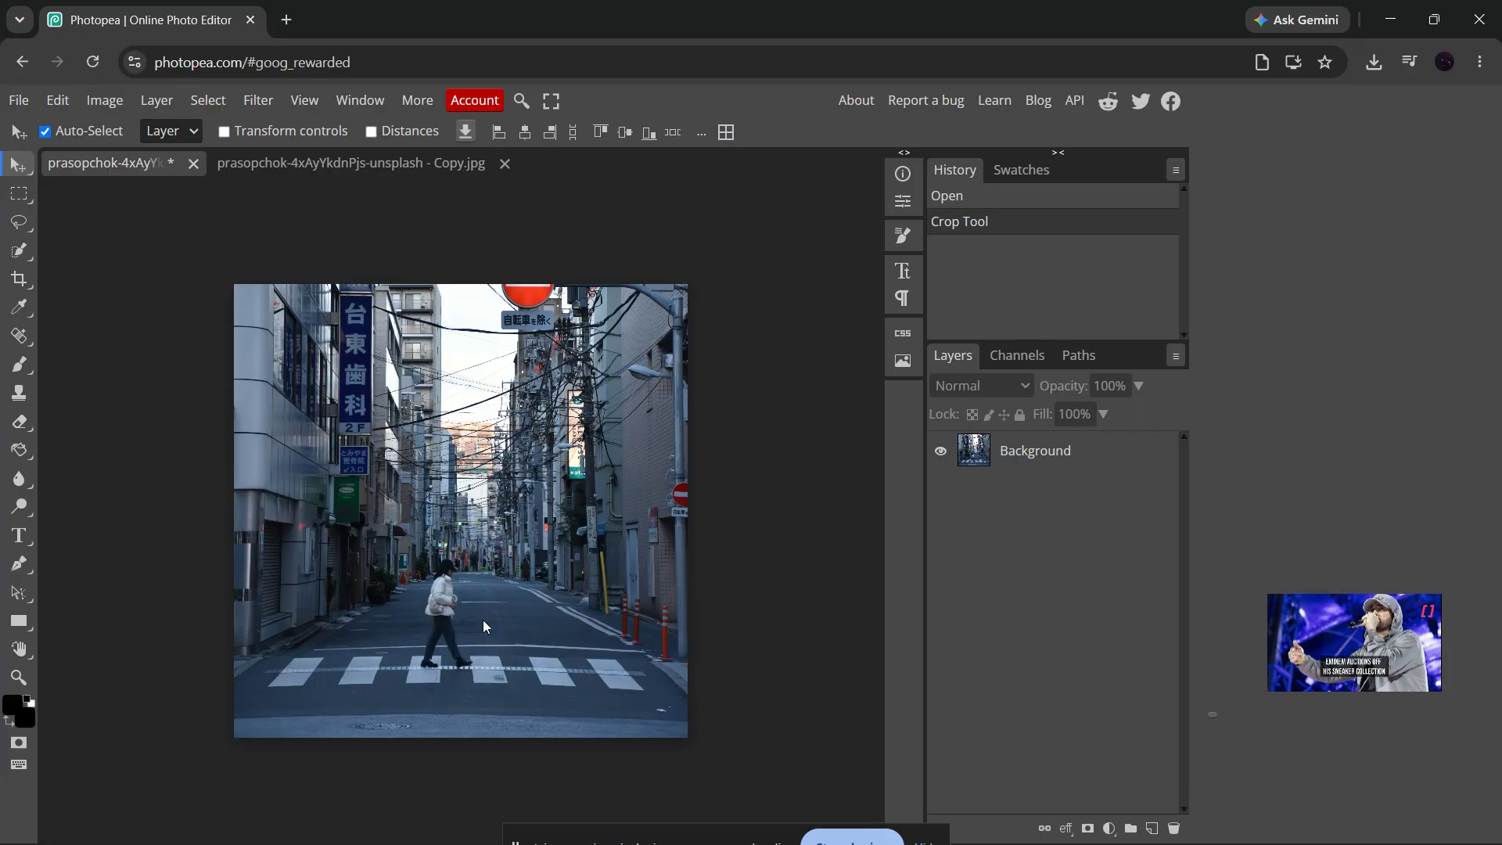
pyautogui.scroll(1, 358, 667)
pyautogui.scroll(1, 425, 531)
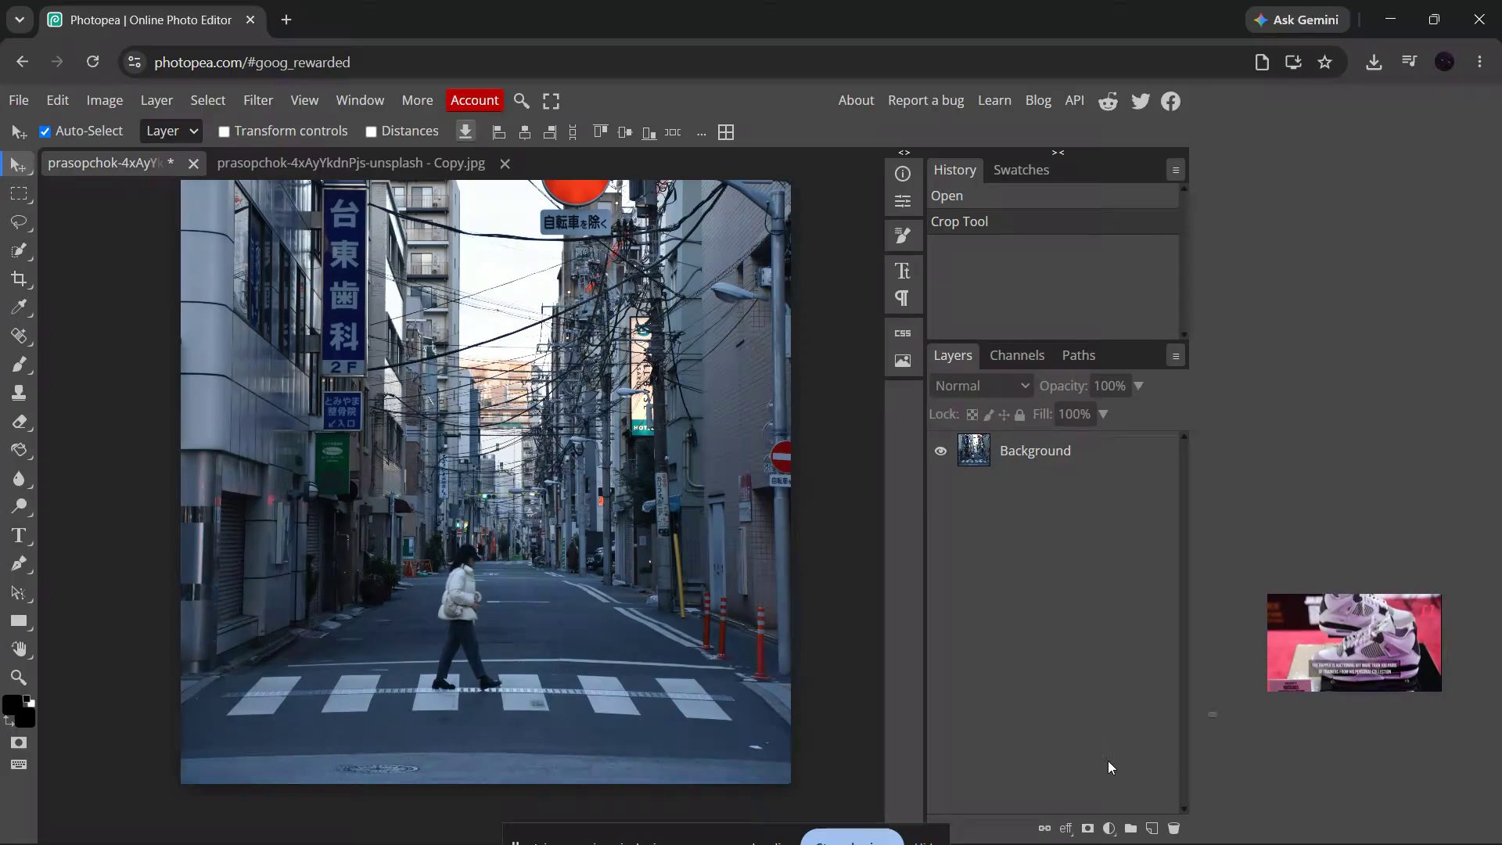
pyautogui.click(1109, 829)
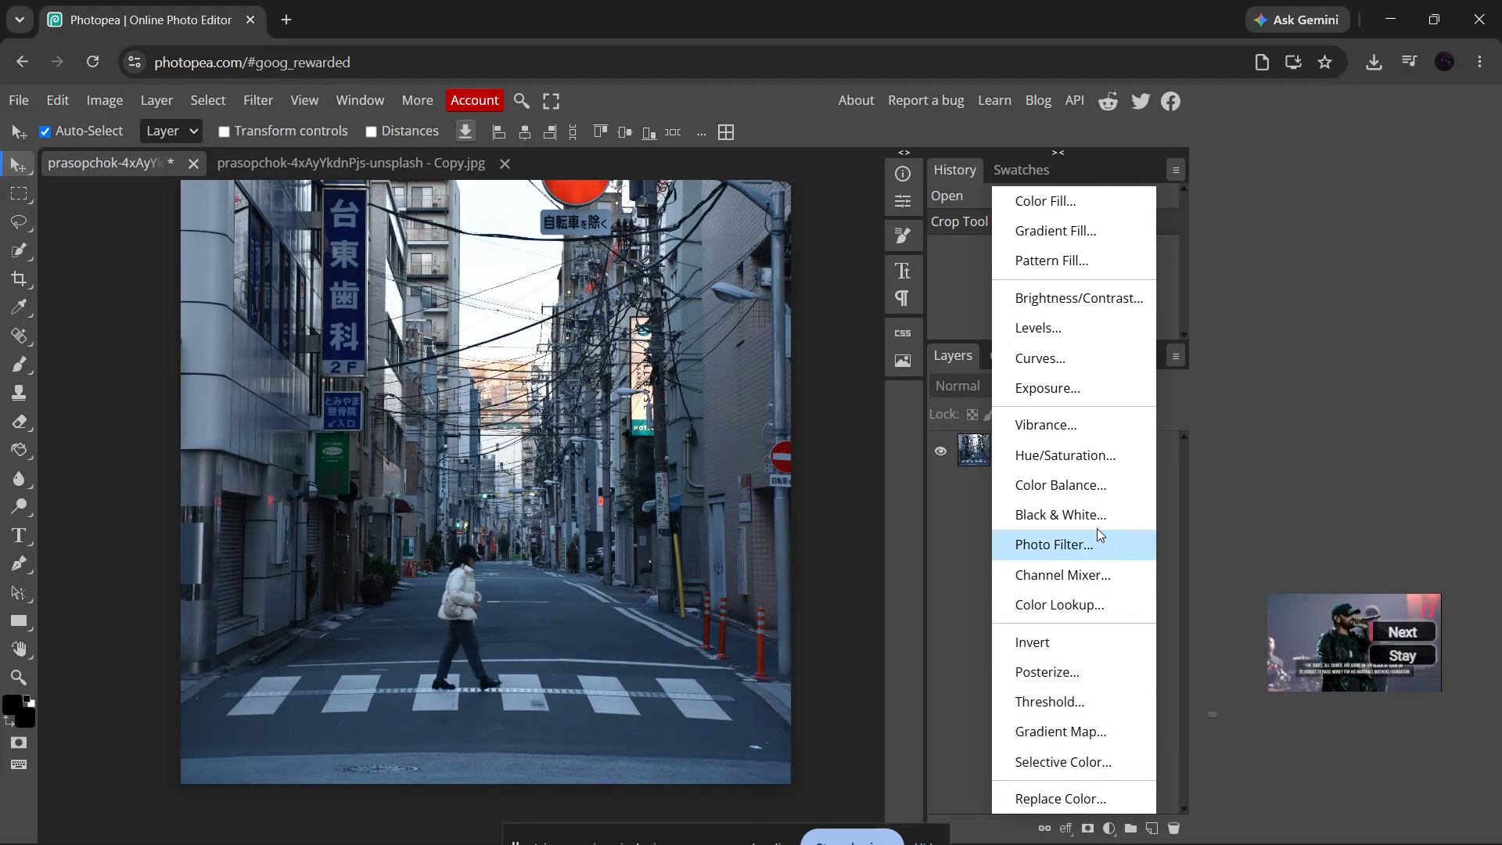
pyautogui.click(1072, 359)
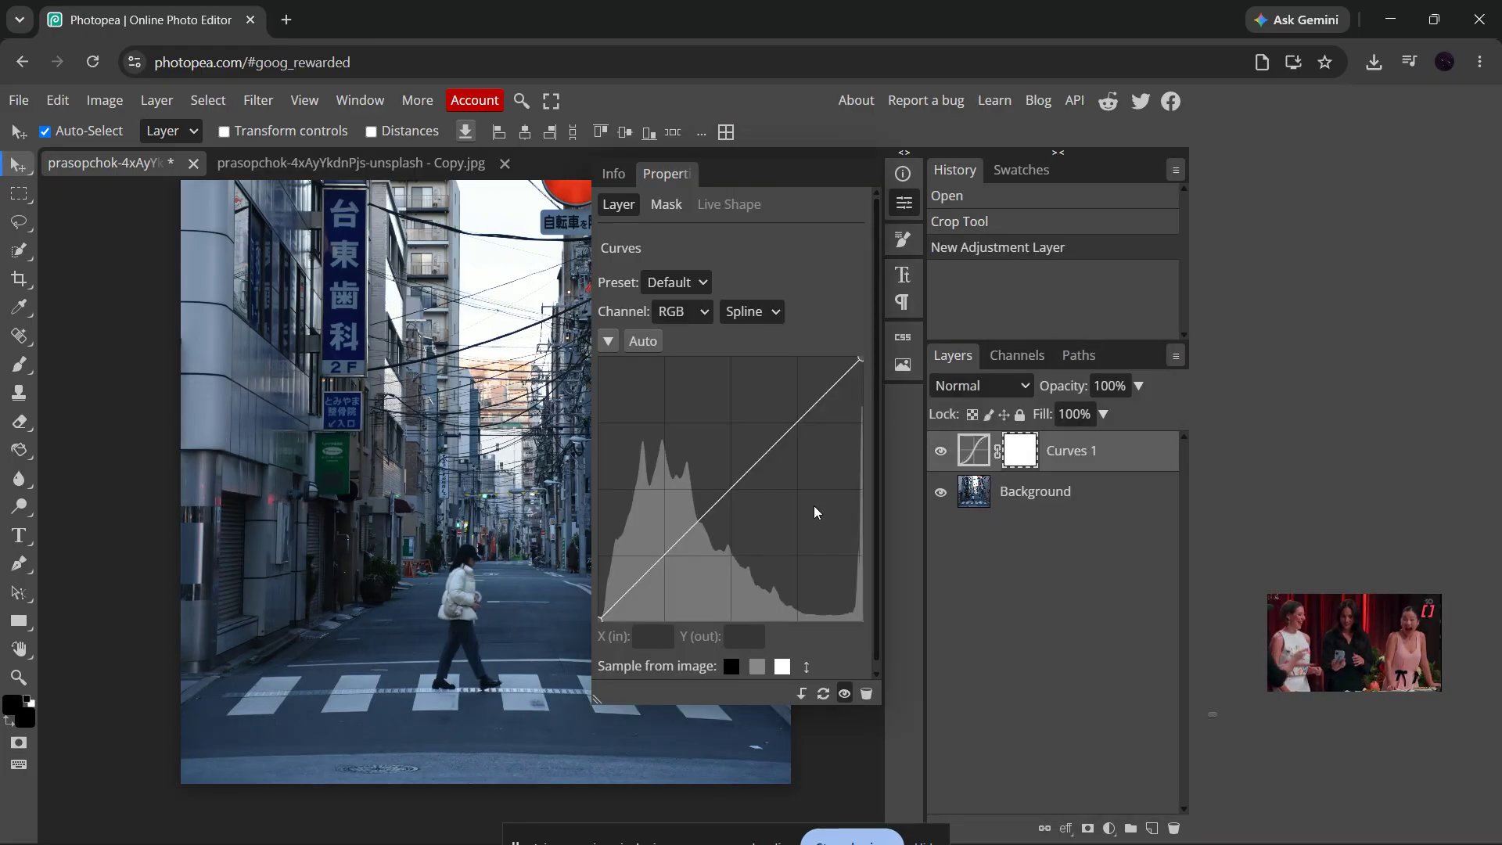
pyautogui.moveTo(731, 491); pyautogui.dragTo(732, 461)
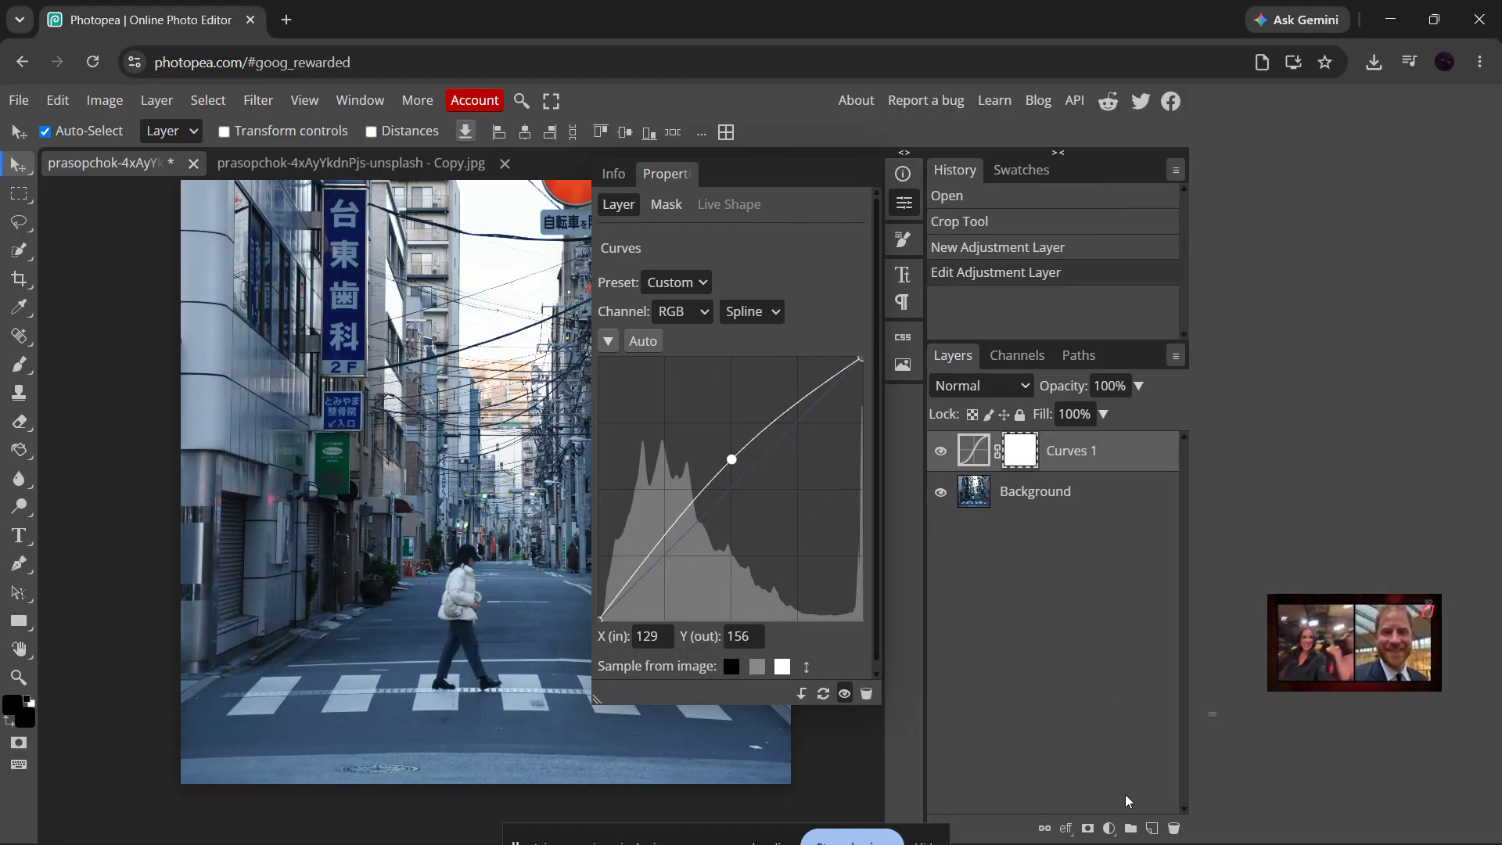
# - Add a Hue/Saturation adjustment layer with saturation 20 and hue 15
pyautogui.click(1109, 829)
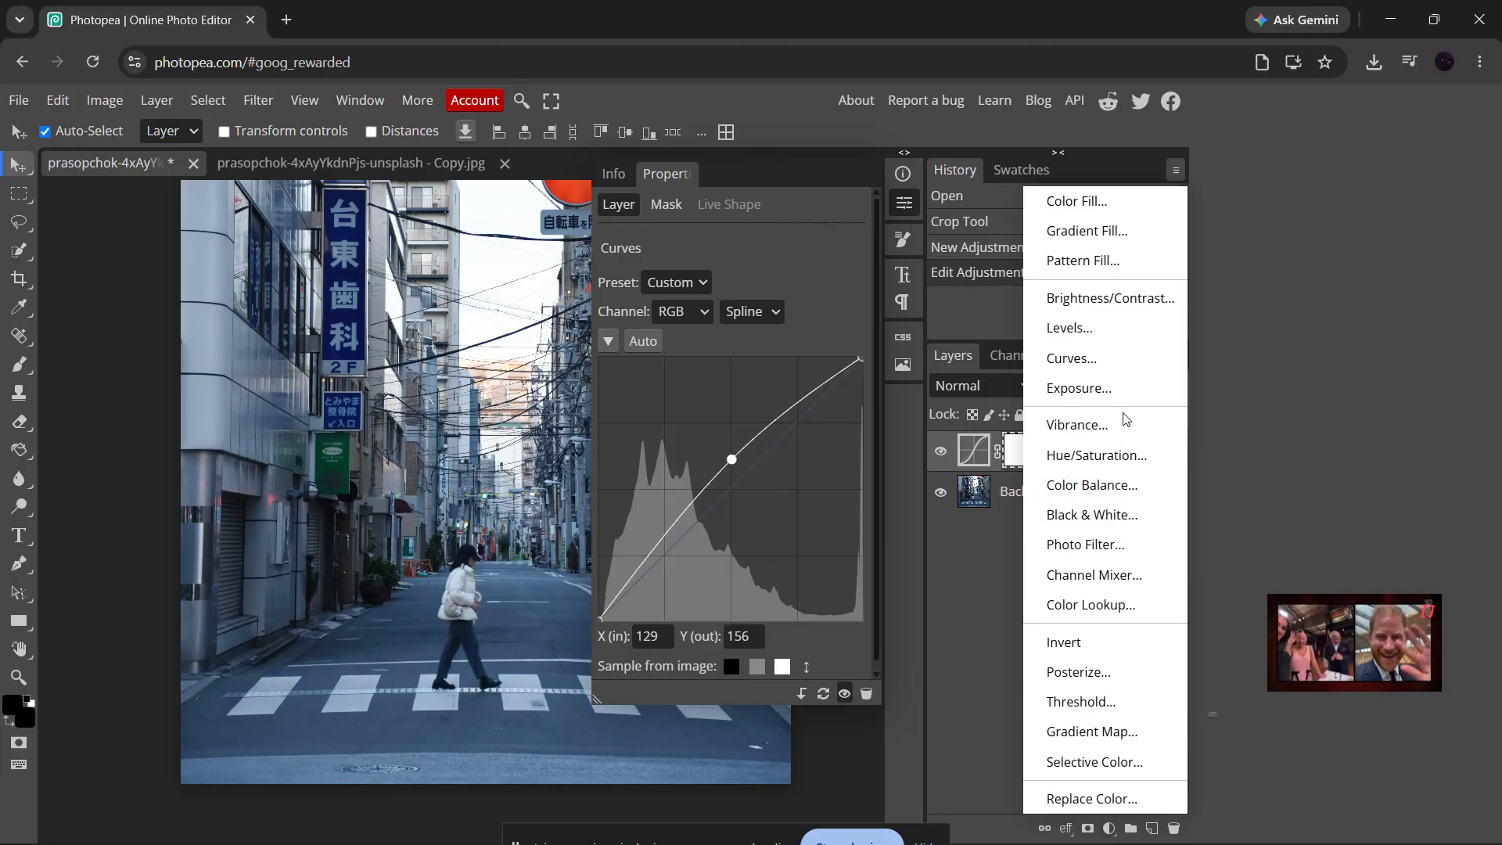
pyautogui.click(1124, 456)
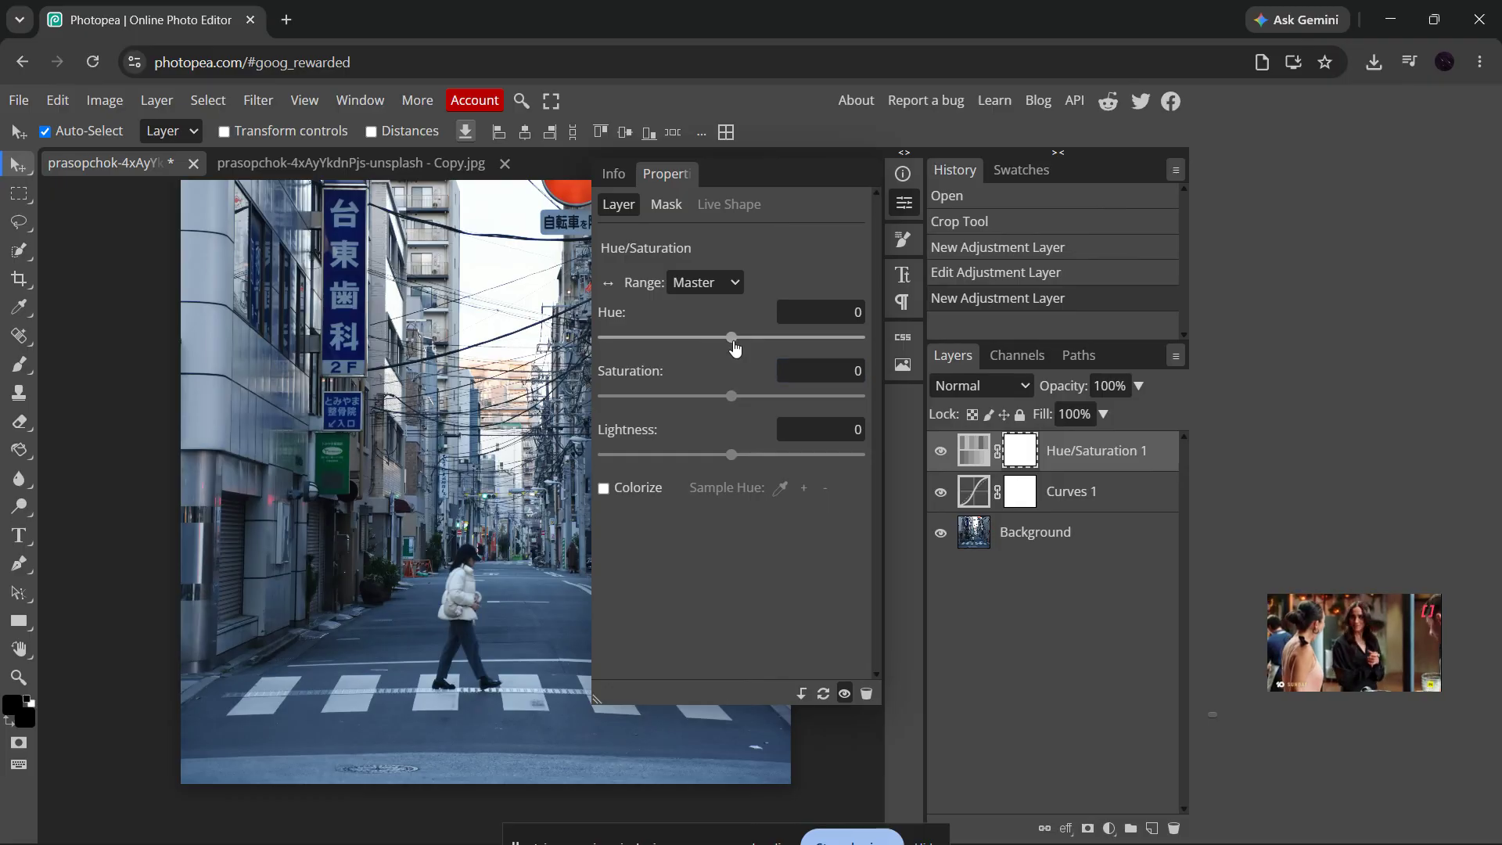
pyautogui.moveTo(733, 404)
pyautogui.mouseDown()
pyautogui.moveTo(761, 408)
pyautogui.moveTo(687, 409)
pyautogui.moveTo(767, 415)
pyautogui.moveTo(754, 405)
pyautogui.mouseUp()
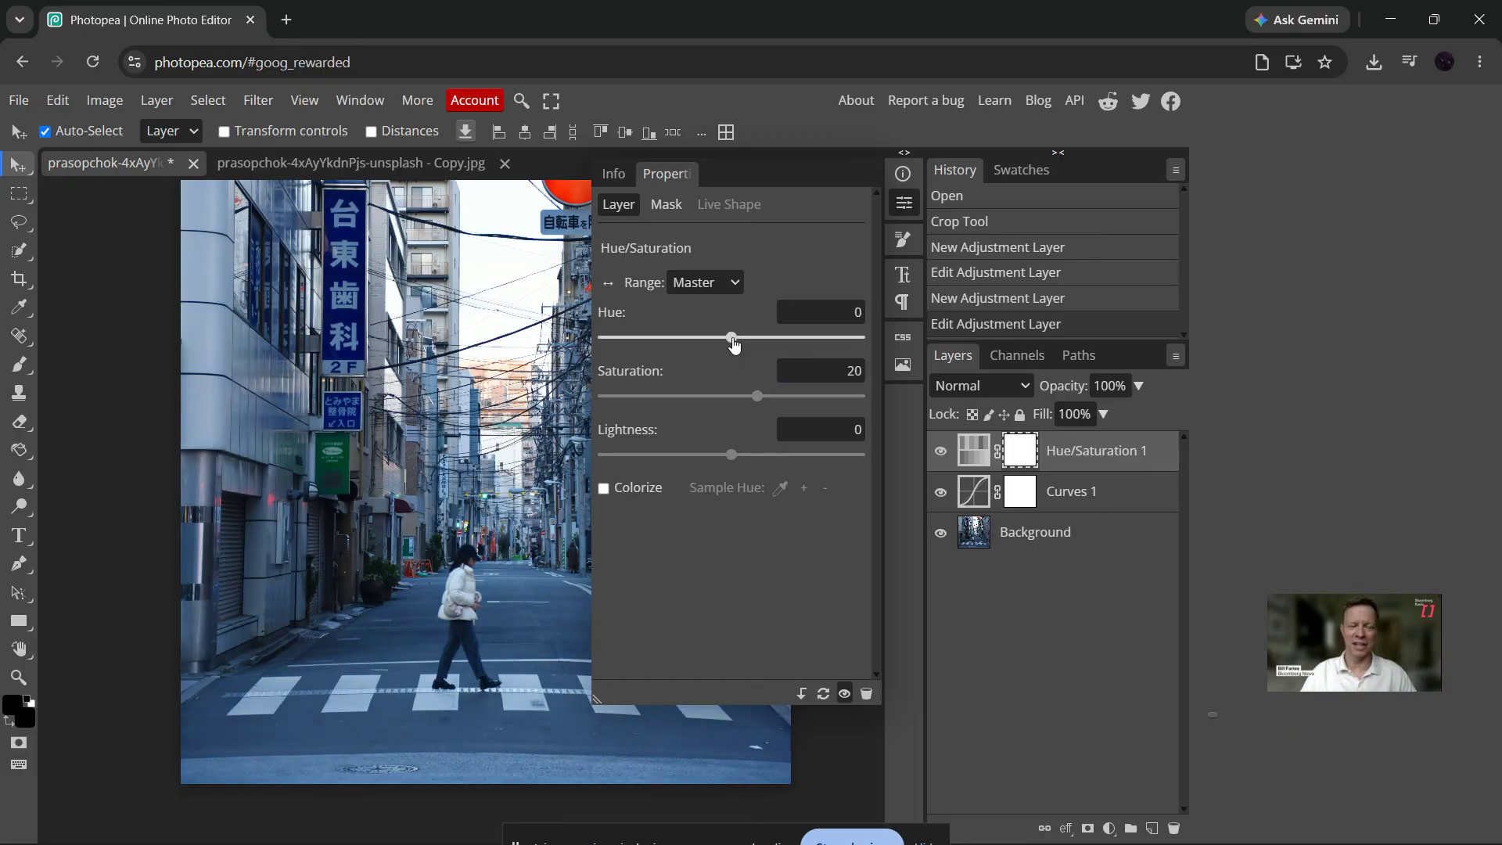
pyautogui.moveTo(733, 344)
pyautogui.mouseDown()
pyautogui.moveTo(761, 347)
pyautogui.moveTo(744, 348)
pyautogui.mouseUp()
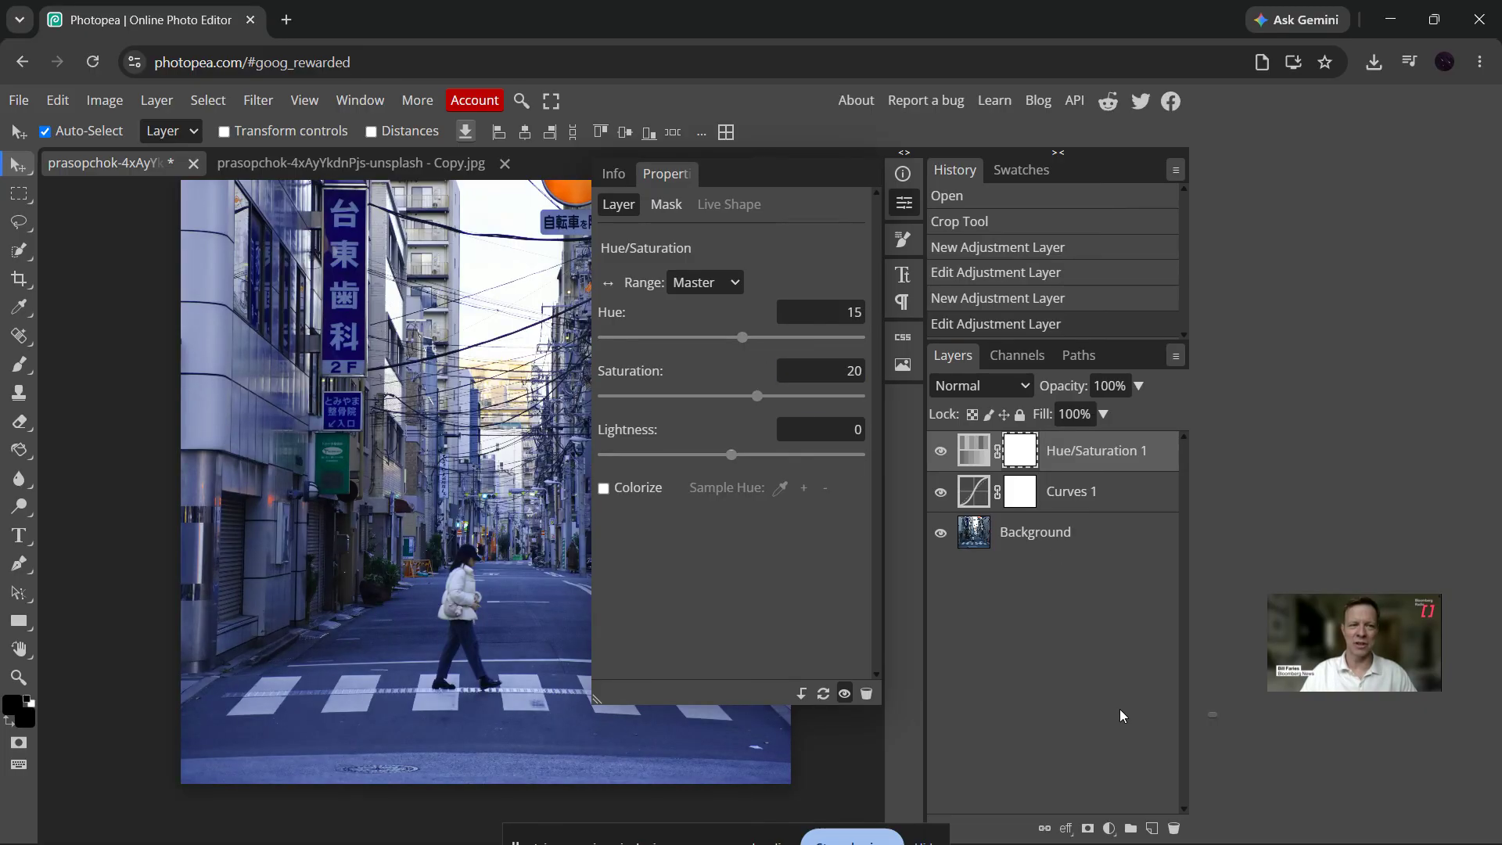
# - Add a Vibrance adjustment layer with vibrance 30 and slightly increased saturation, and collapse its properties
pyautogui.click(1111, 827)
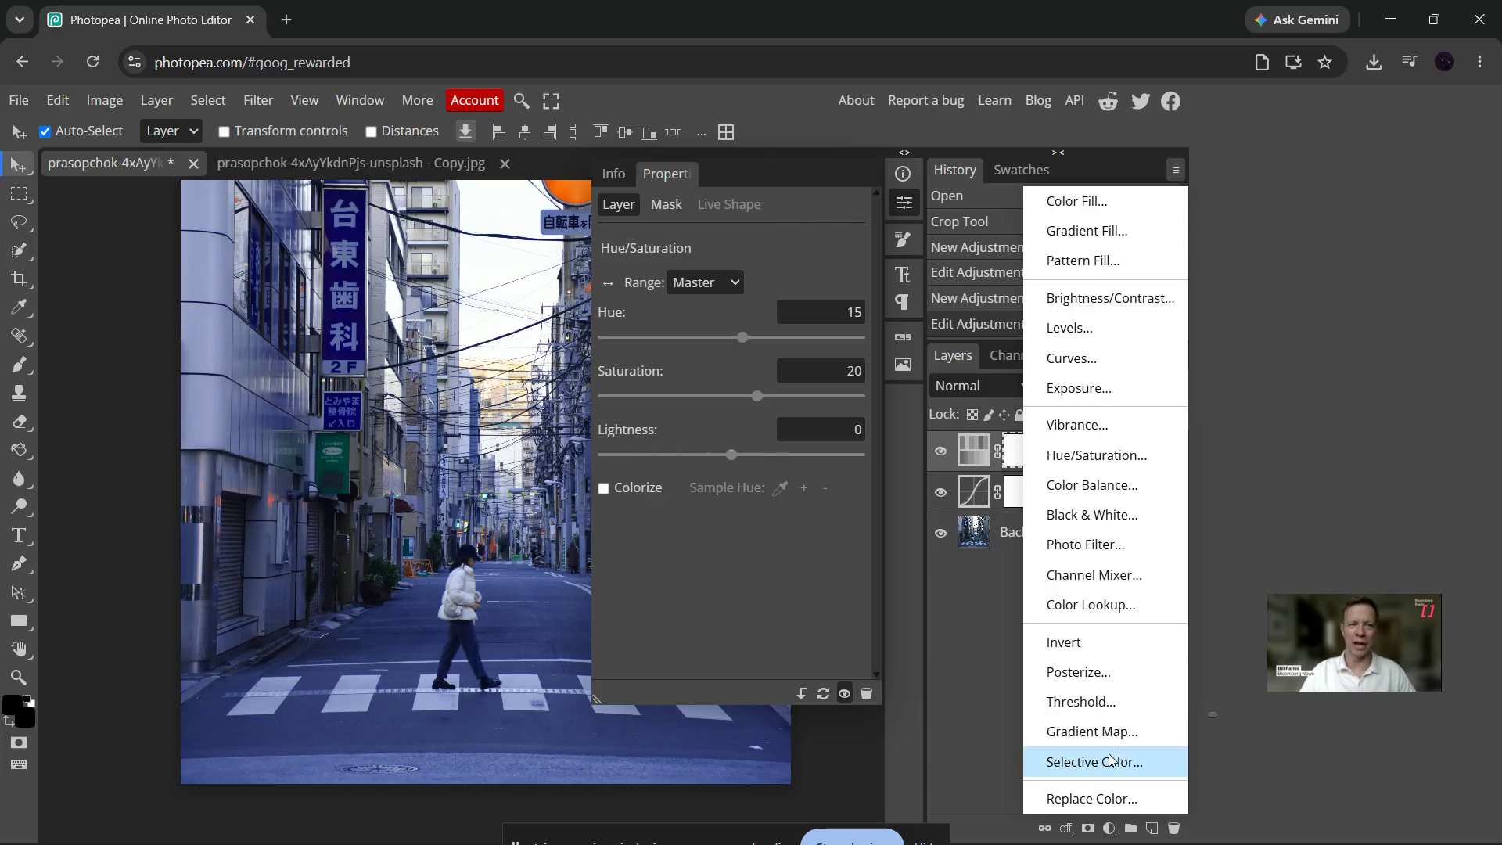
pyautogui.click(1119, 443)
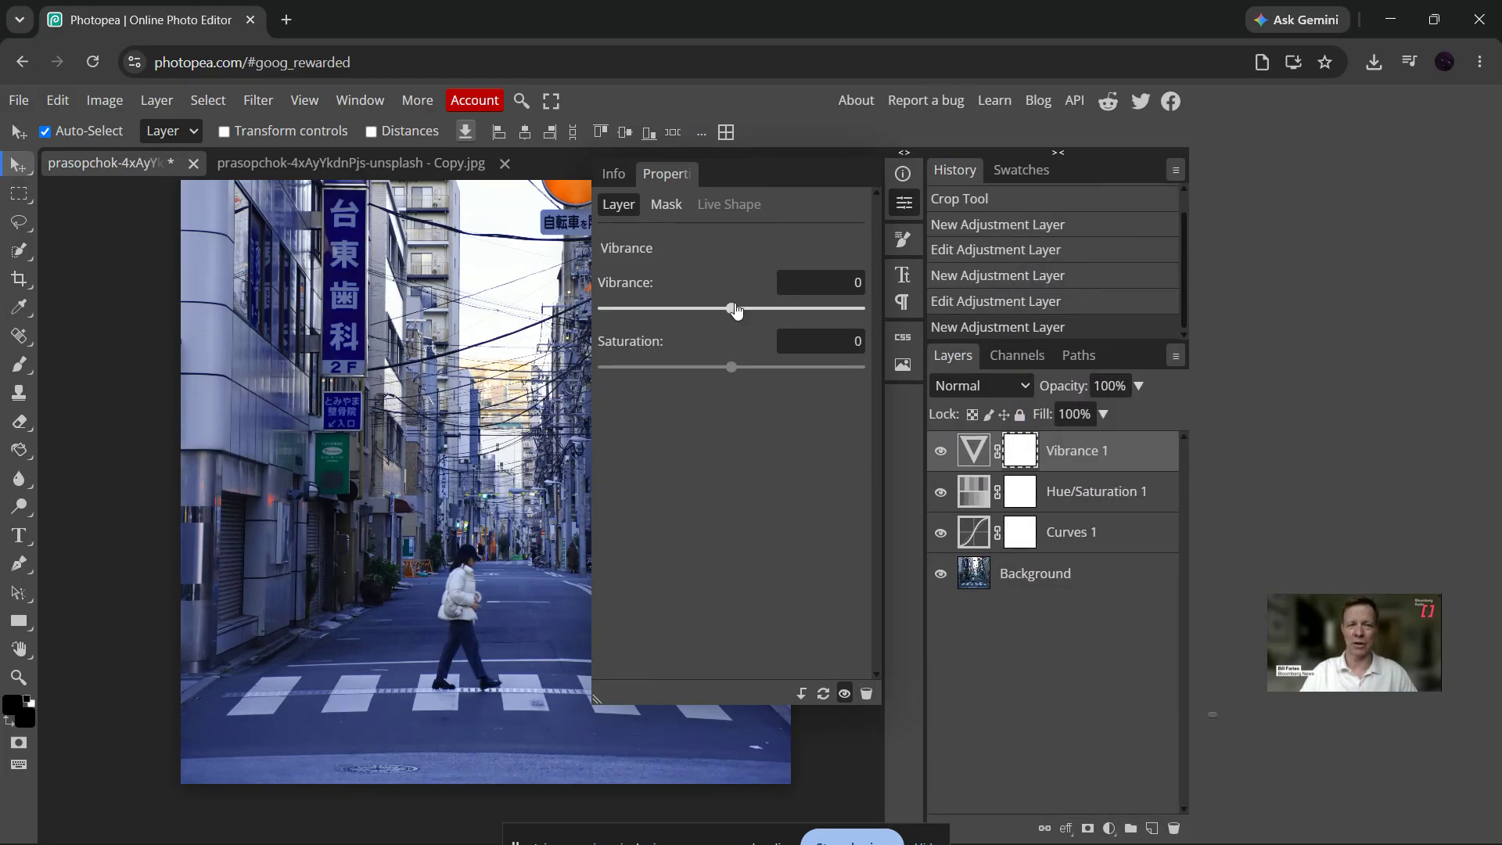
pyautogui.moveTo(733, 308); pyautogui.dragTo(755, 320)
pyautogui.moveTo(766, 320); pyautogui.dragTo(771, 321)
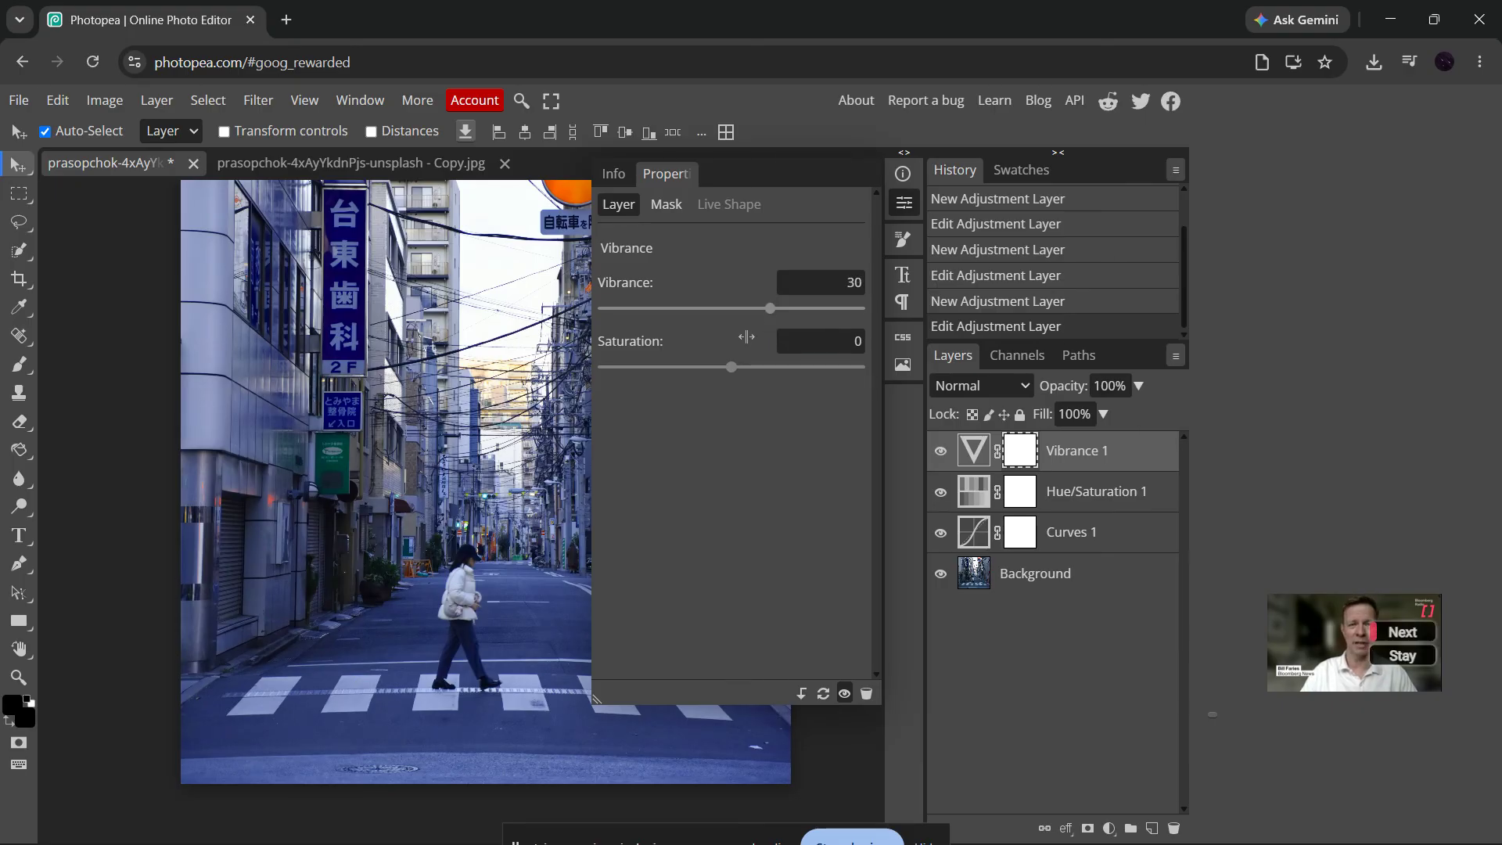
pyautogui.moveTo(724, 369)
pyautogui.mouseDown()
pyautogui.moveTo(665, 373)
pyautogui.moveTo(749, 385)
pyautogui.mouseUp()
pyautogui.click(895, 206)
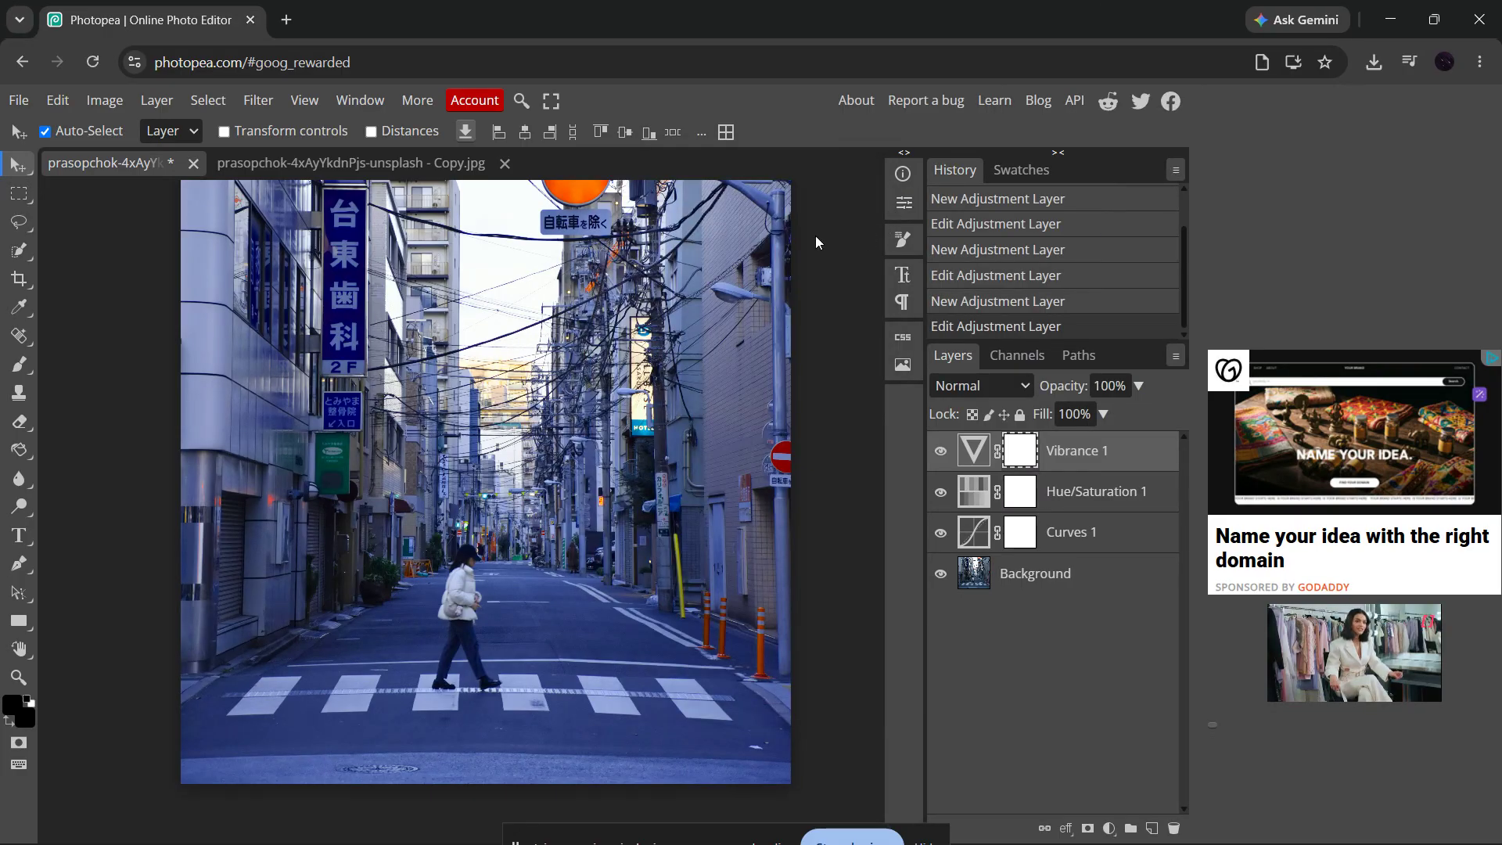
# - Make the Background layer active and try to select its subject automatically, agreeing to watch a short ad for the premium feature
pyautogui.scroll(1, 575, 384)
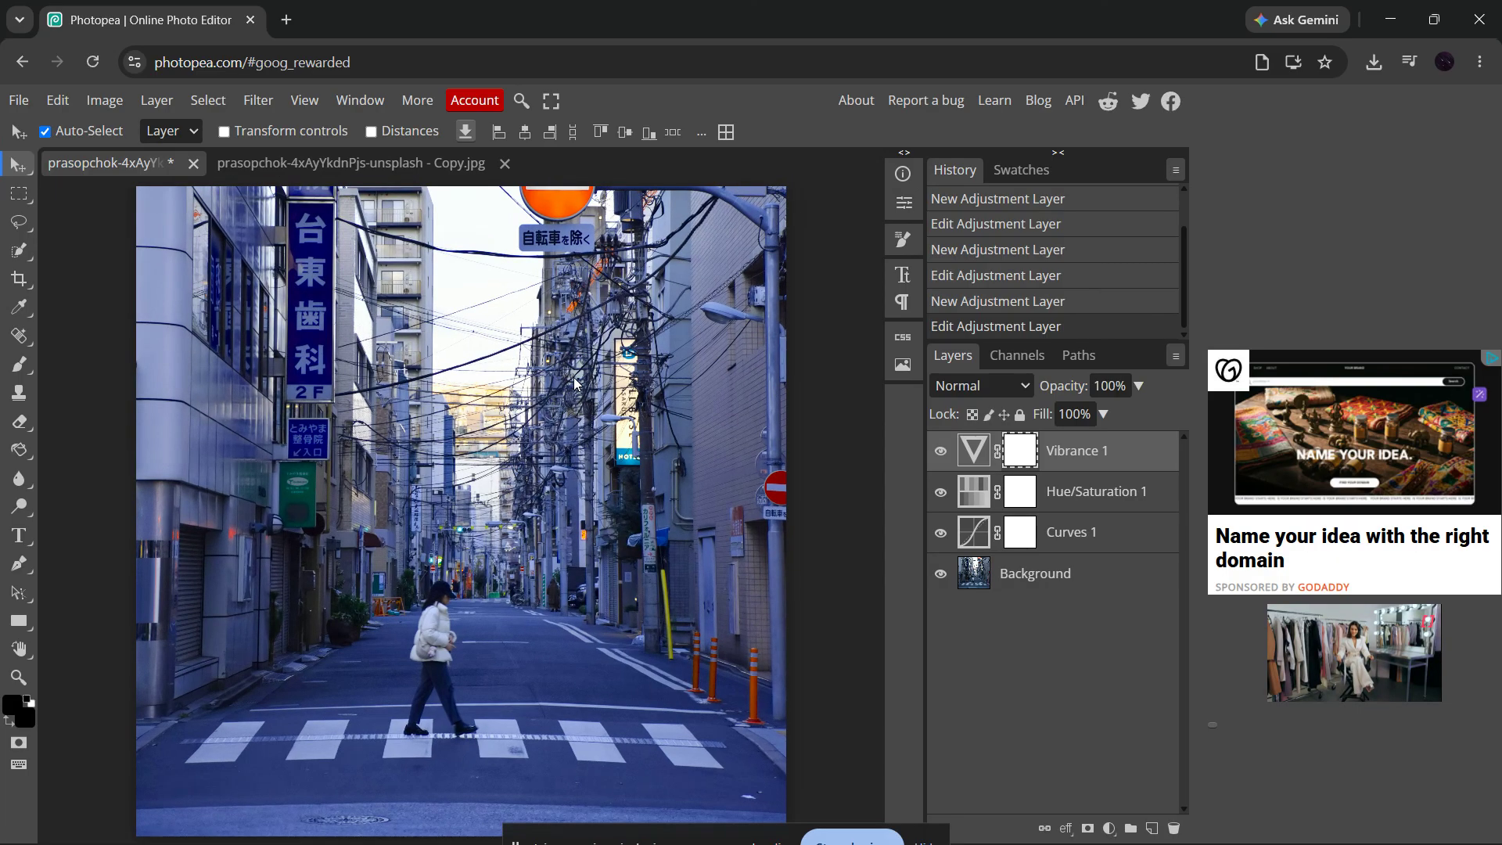
pyautogui.click(1085, 579)
pyautogui.click(207, 100)
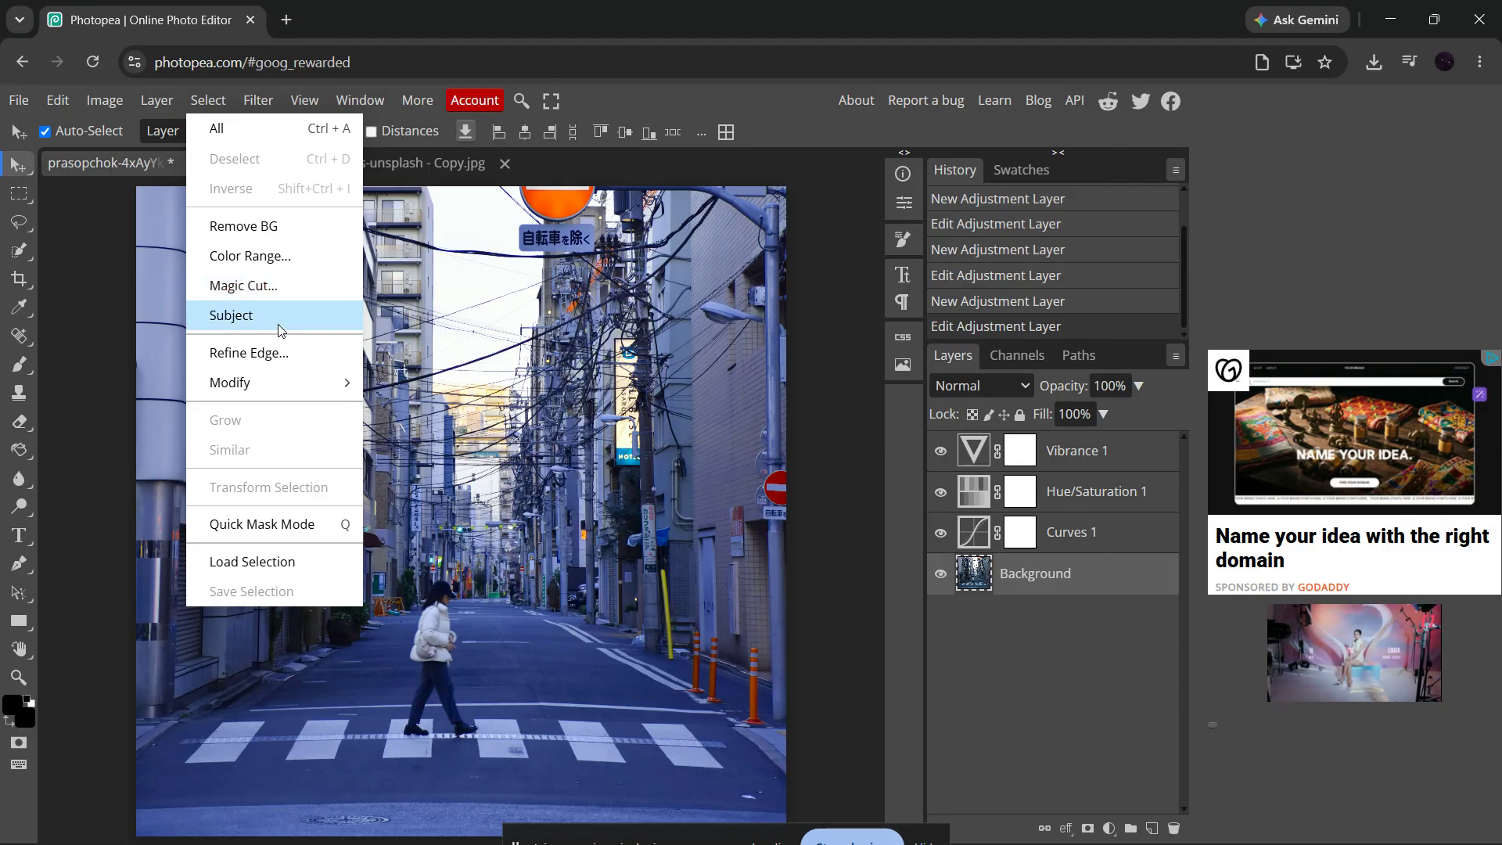
pyautogui.click(205, 102)
pyautogui.click(204, 101)
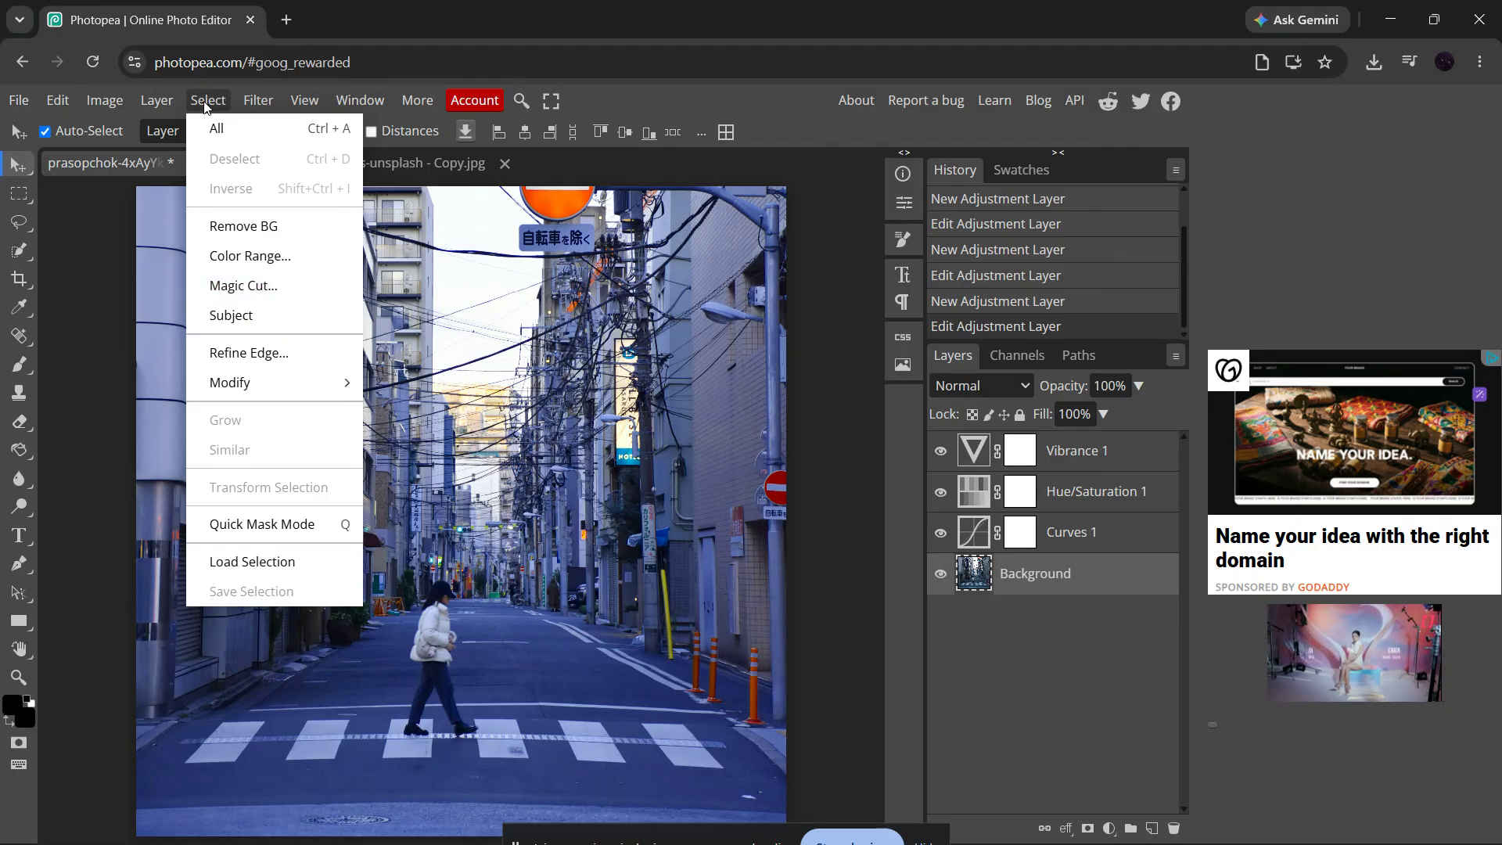
pyautogui.click(298, 317)
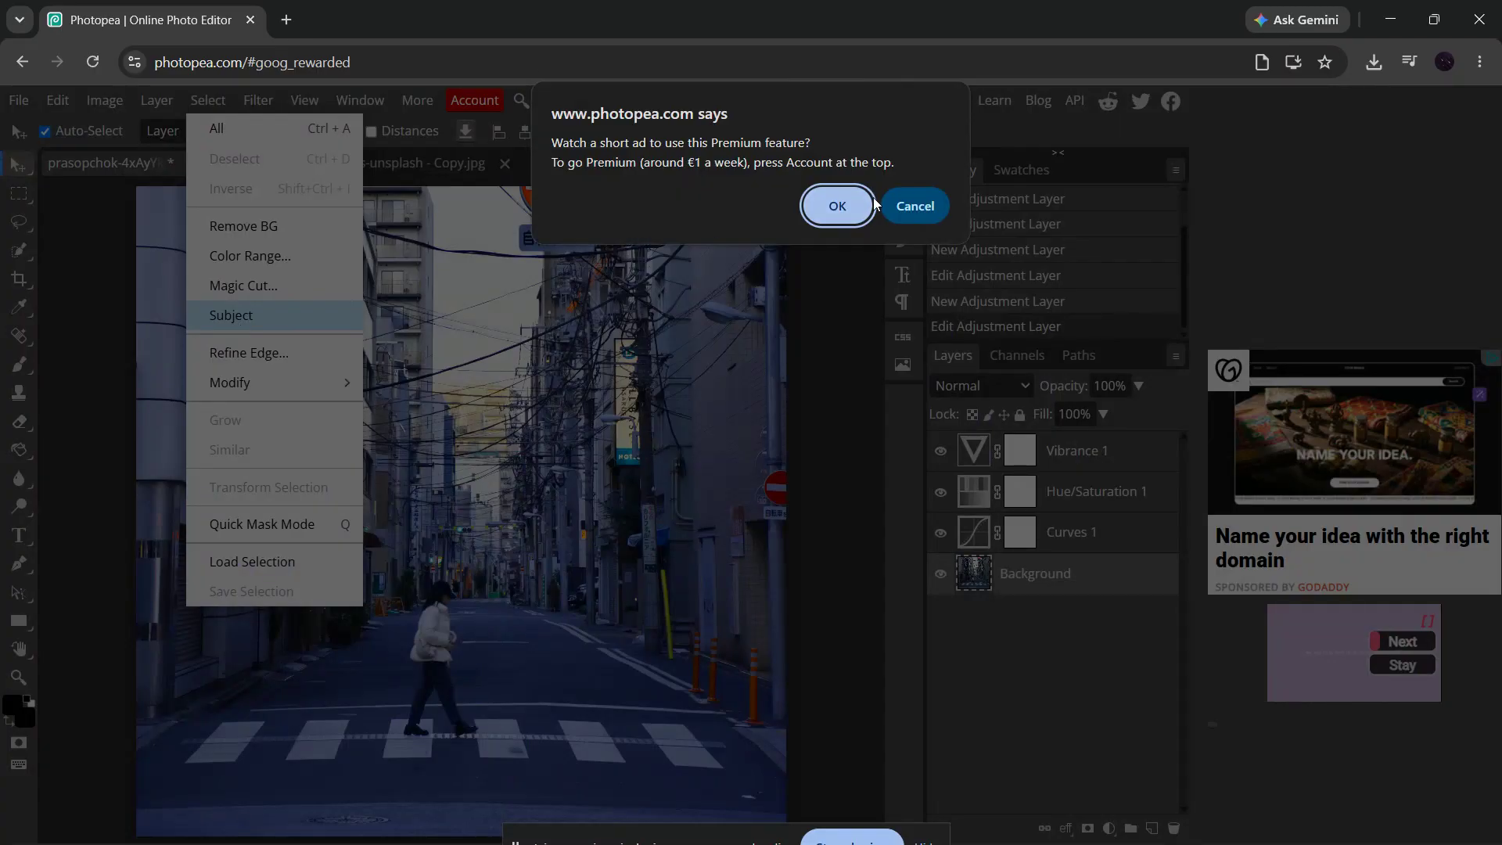
pyautogui.click(845, 212)
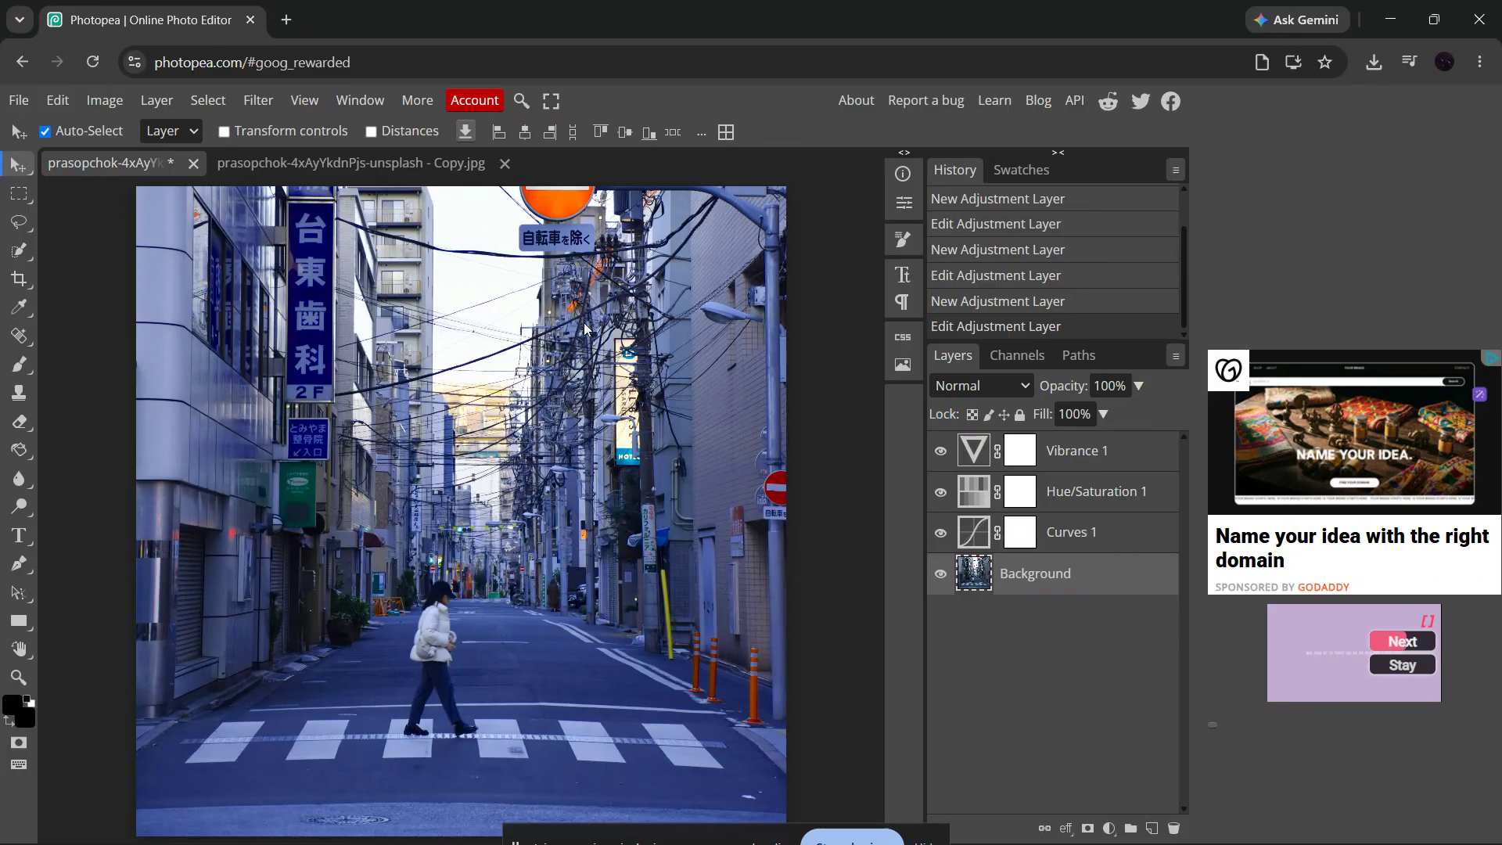
# - Retry the automatic Subject selection on the Background layer, accept the short ad, mute it, and close it once allowed
pyautogui.click(213, 100)
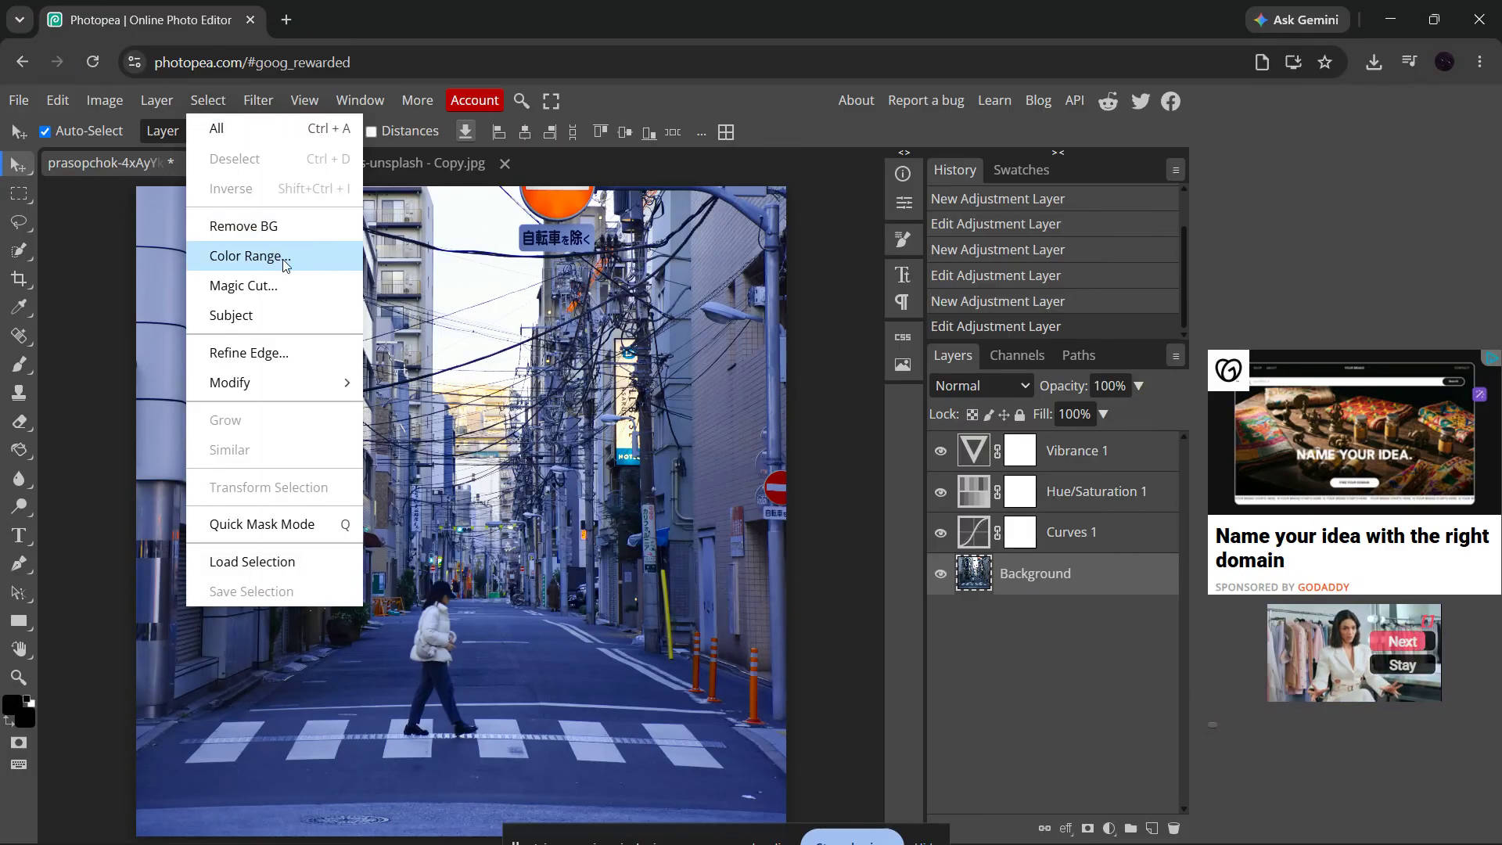
pyautogui.click(280, 316)
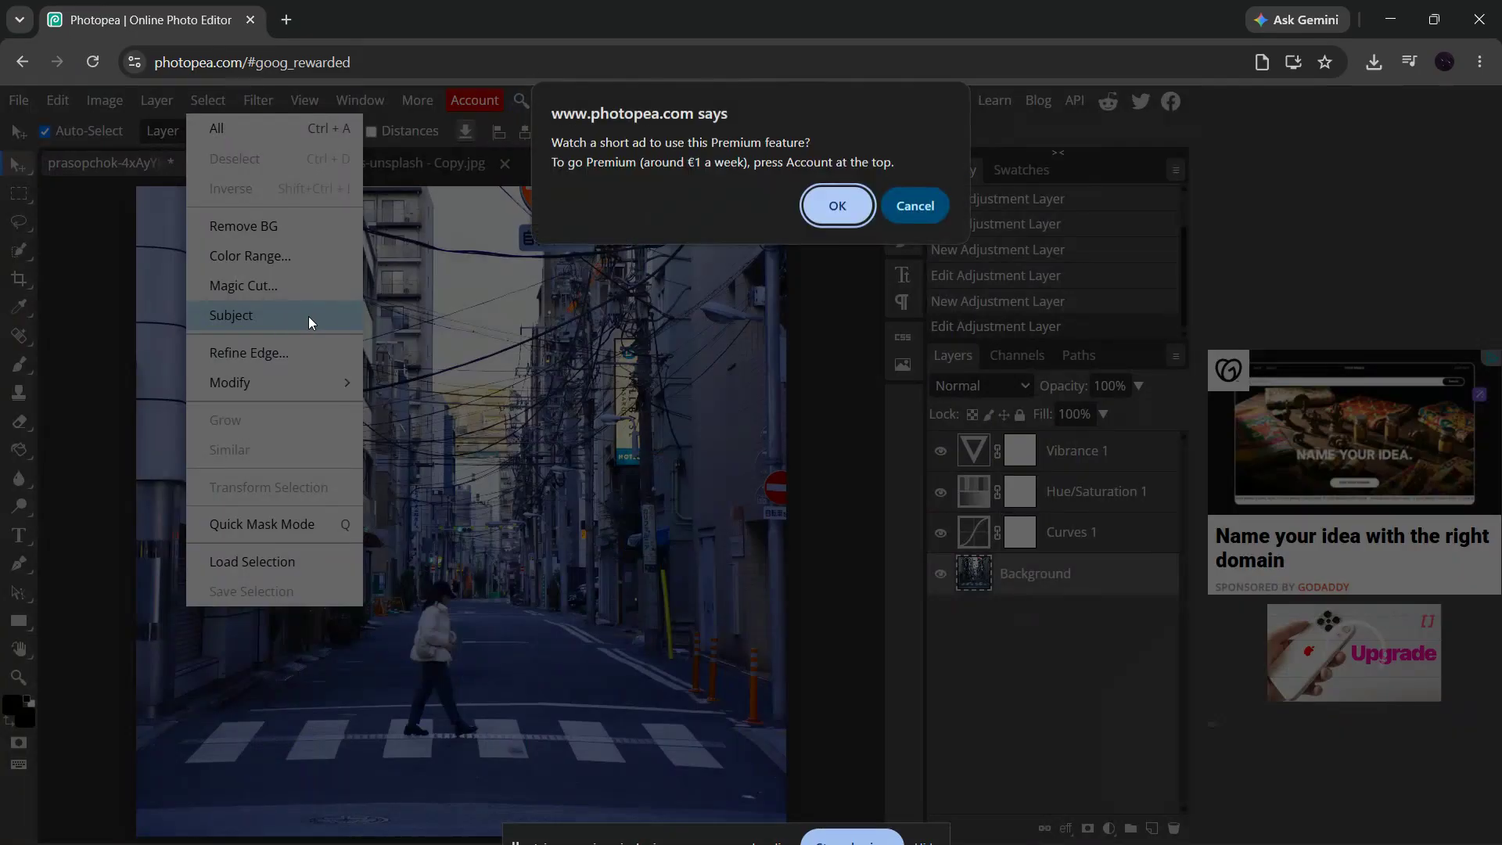
pyautogui.click(838, 207)
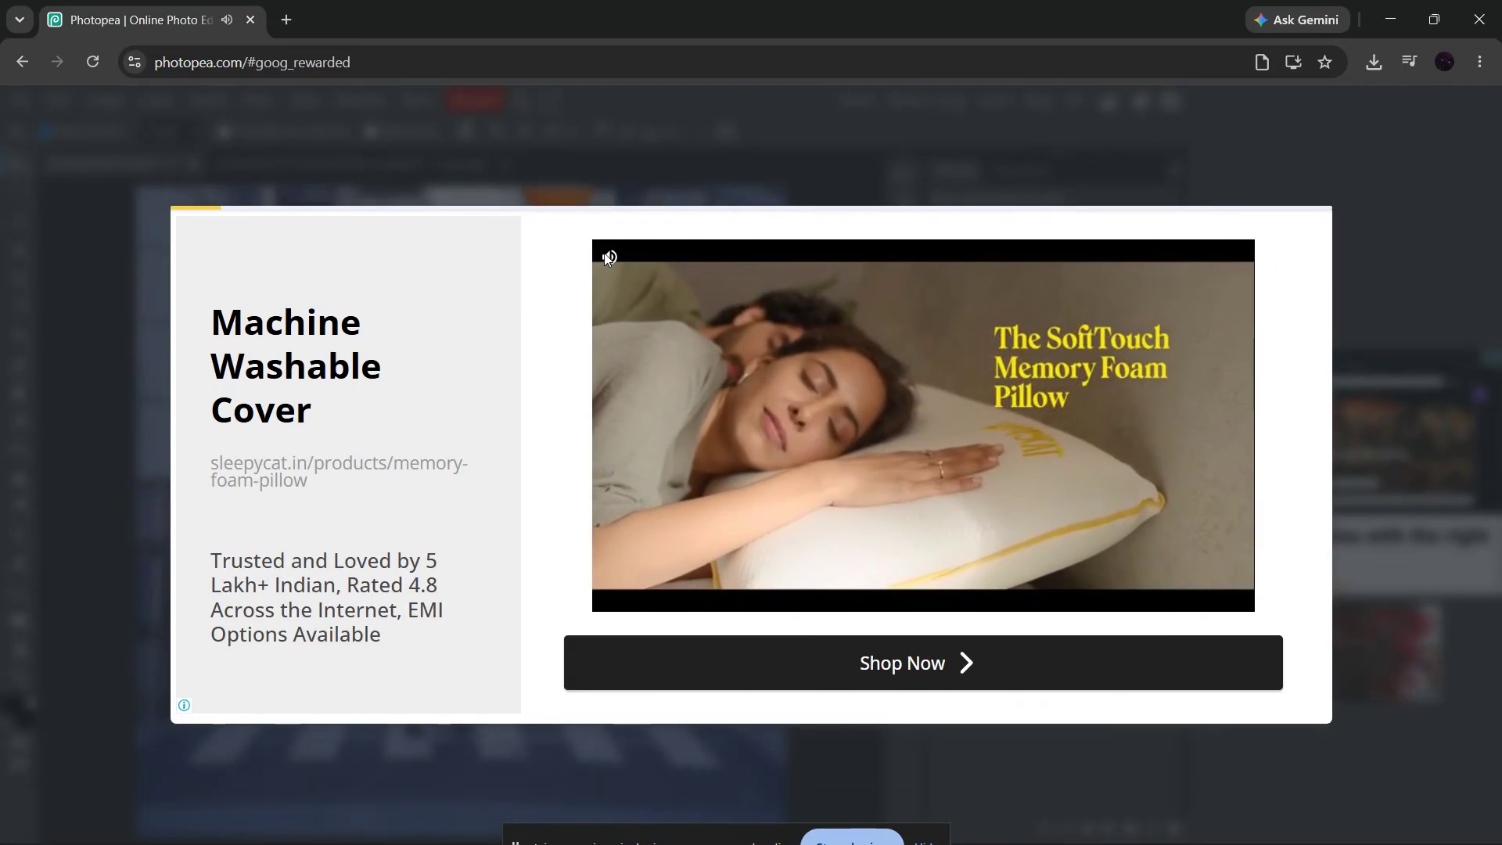
pyautogui.click(608, 257)
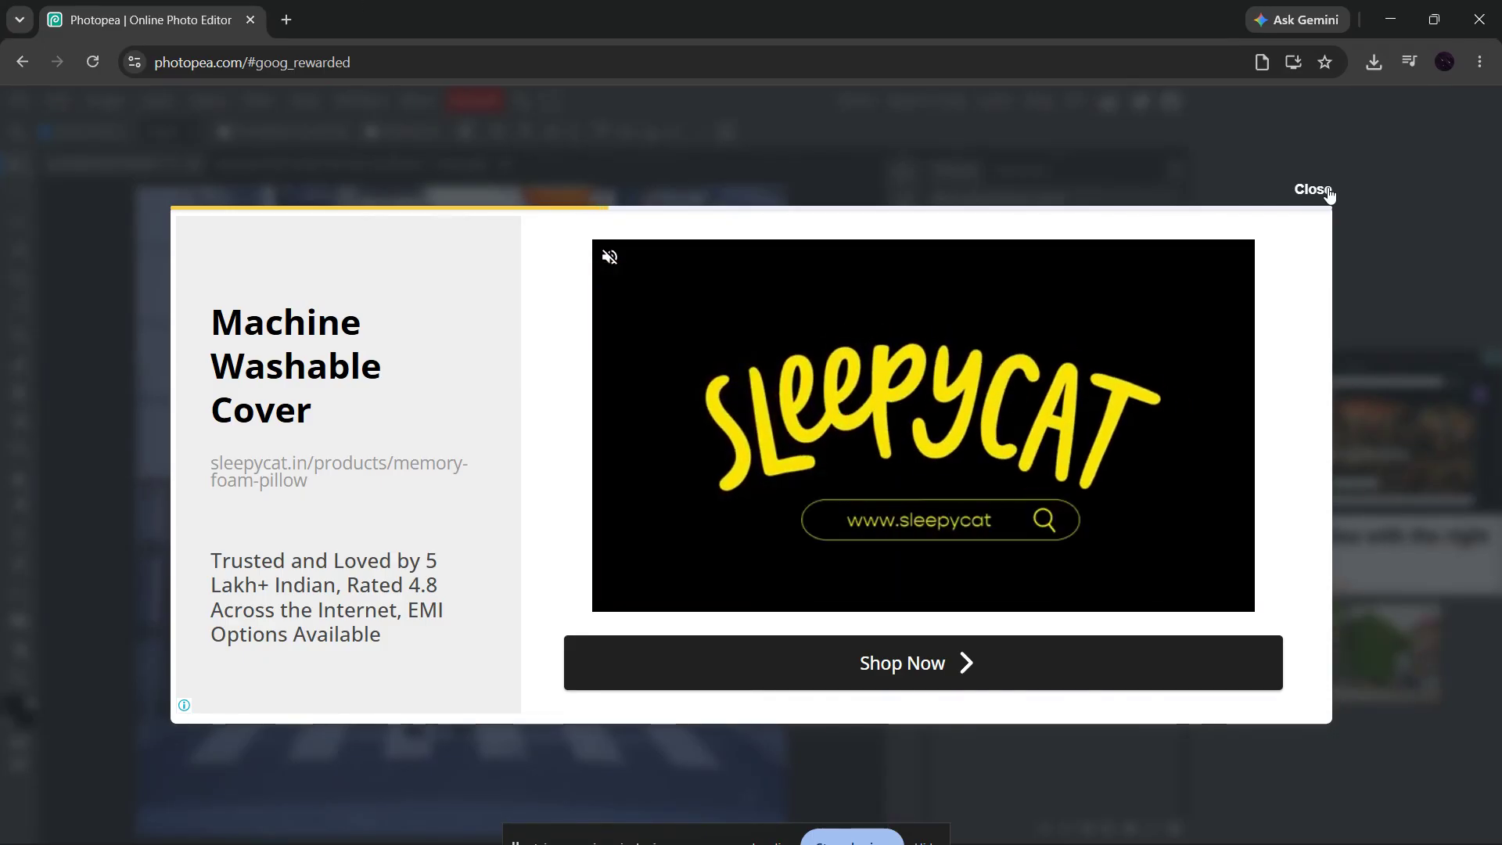
pyautogui.click(1314, 190)
pyautogui.click(642, 561)
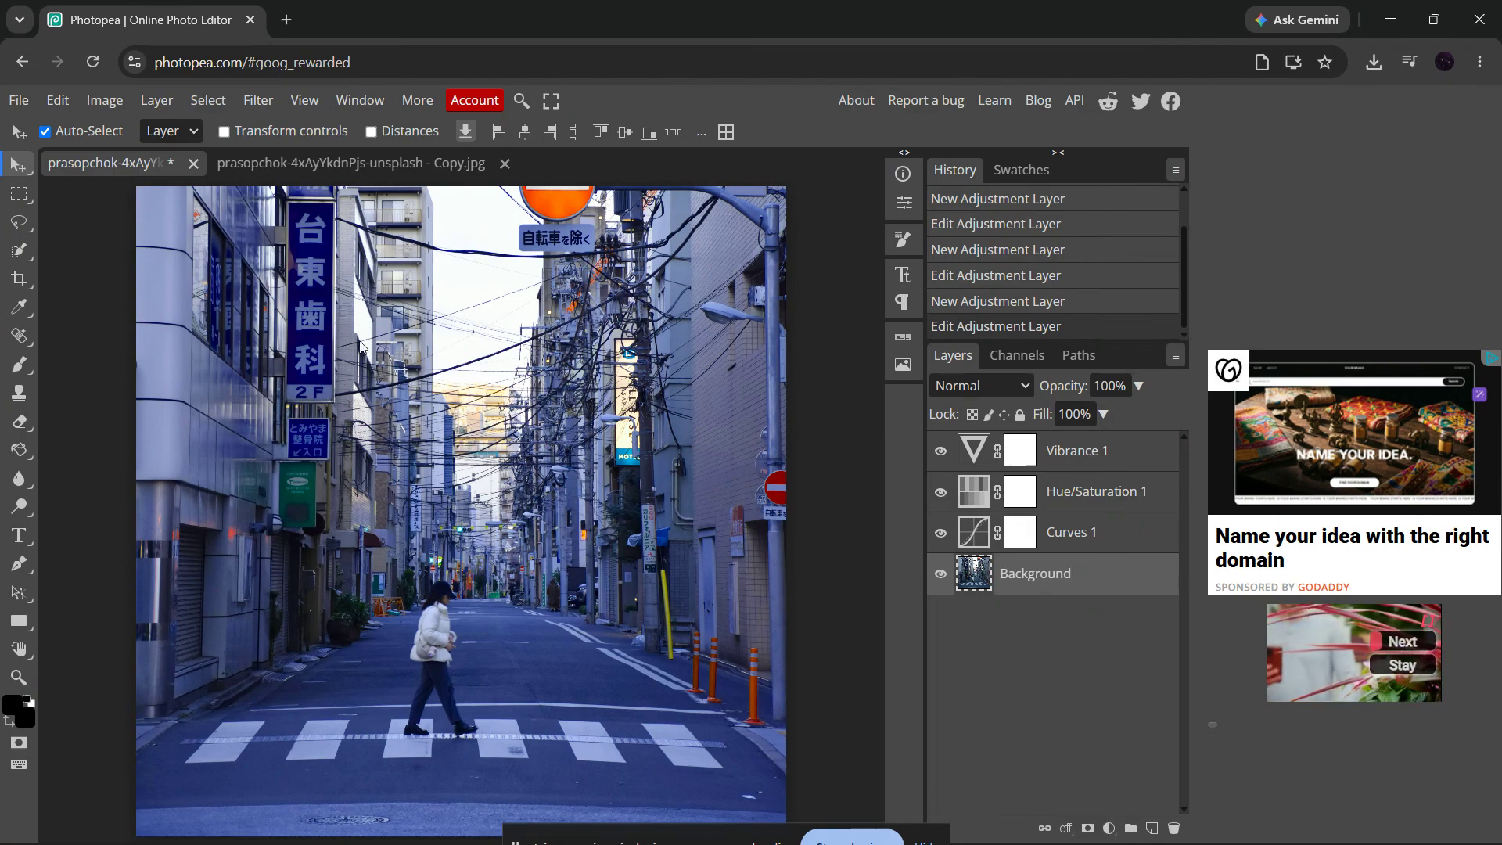
# - Apply a Gaussian Blur with a radius of 2.9 px to the Background layer
pyautogui.click(260, 104)
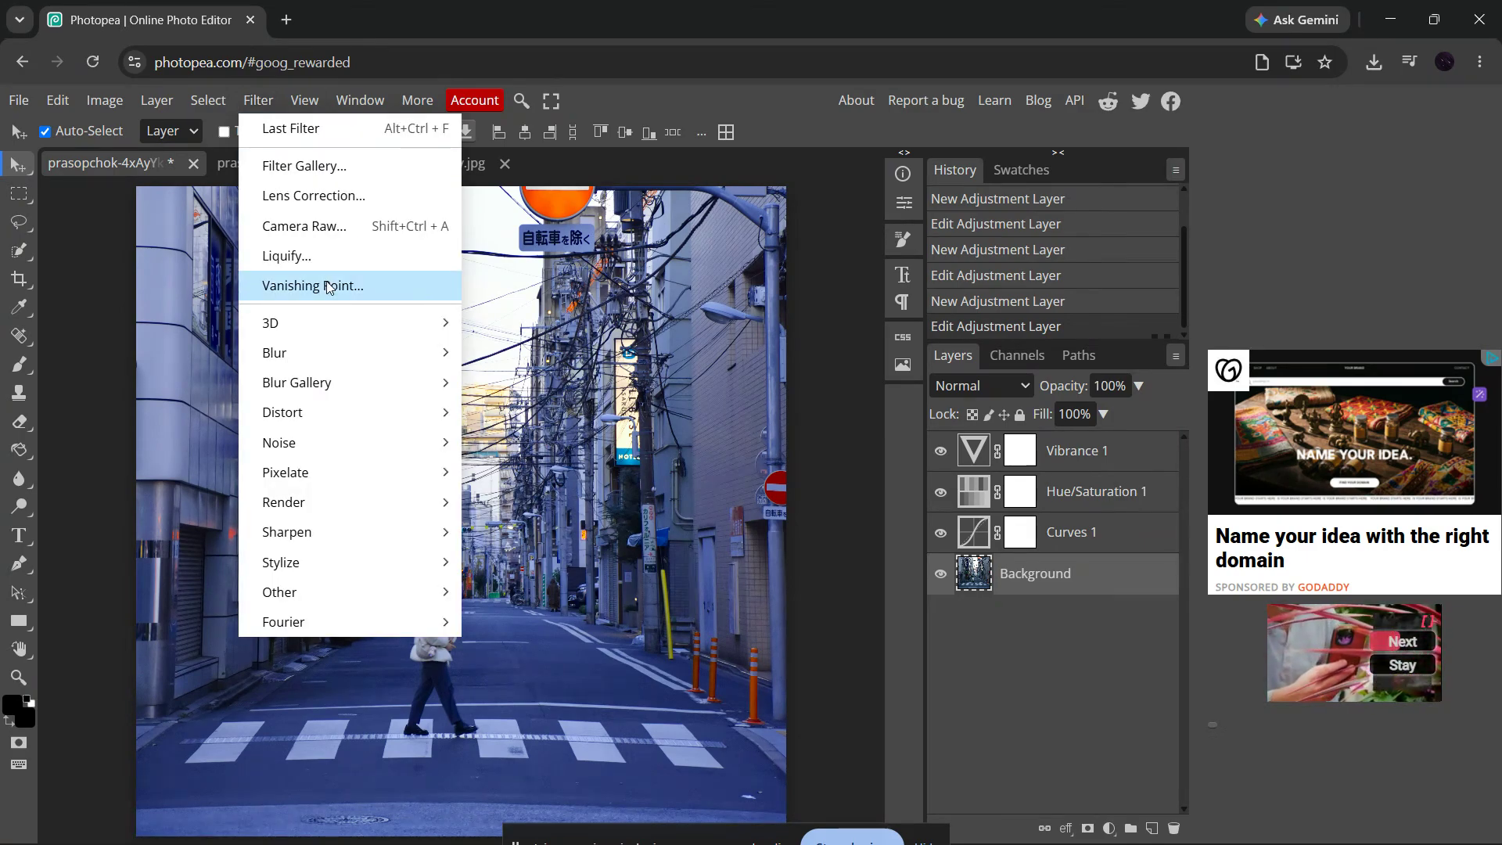
pyautogui.moveTo(411, 354)
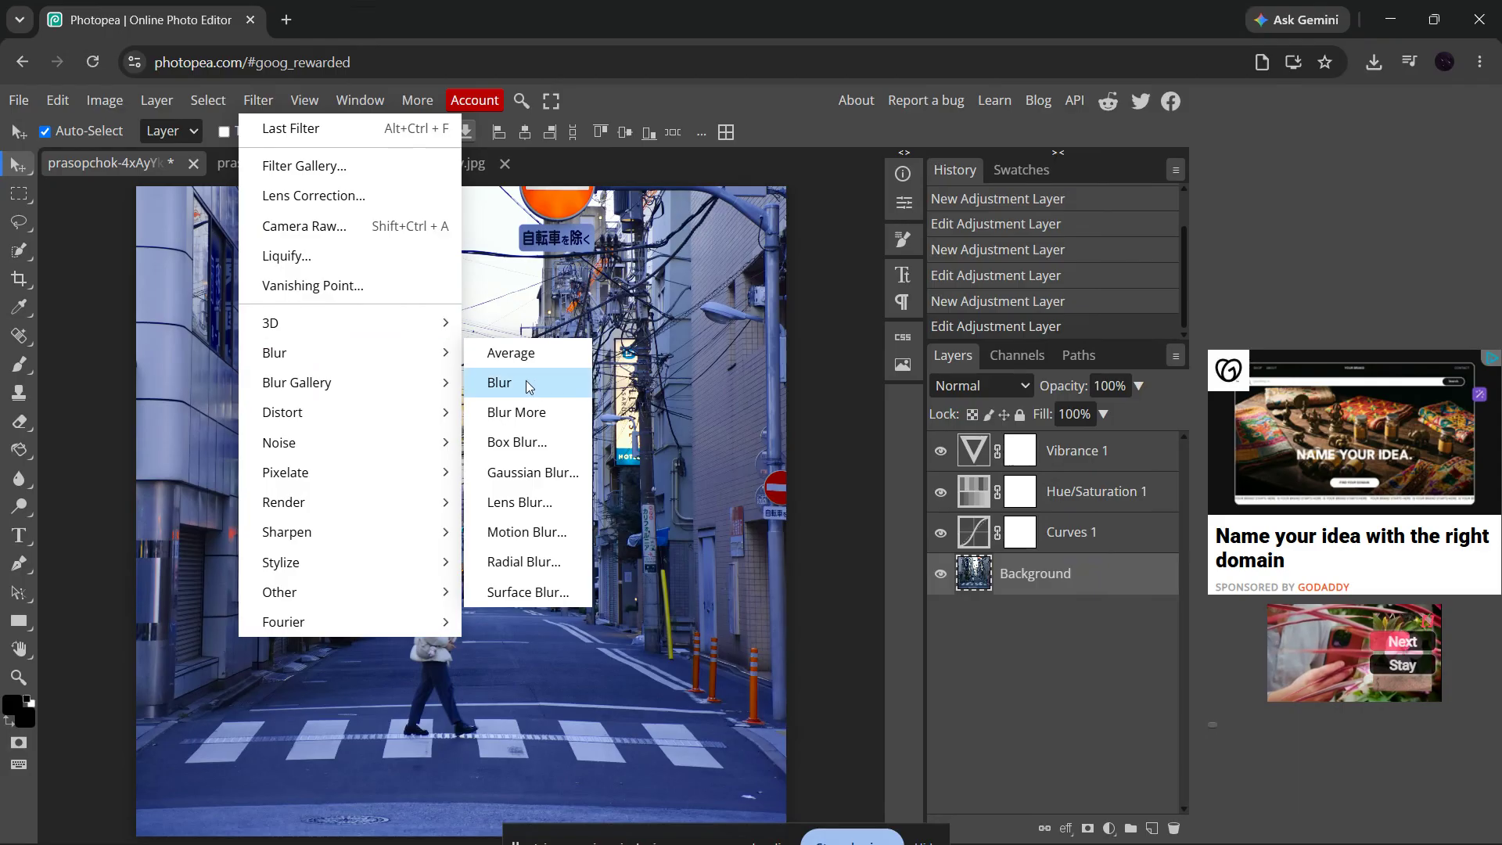
pyautogui.click(548, 473)
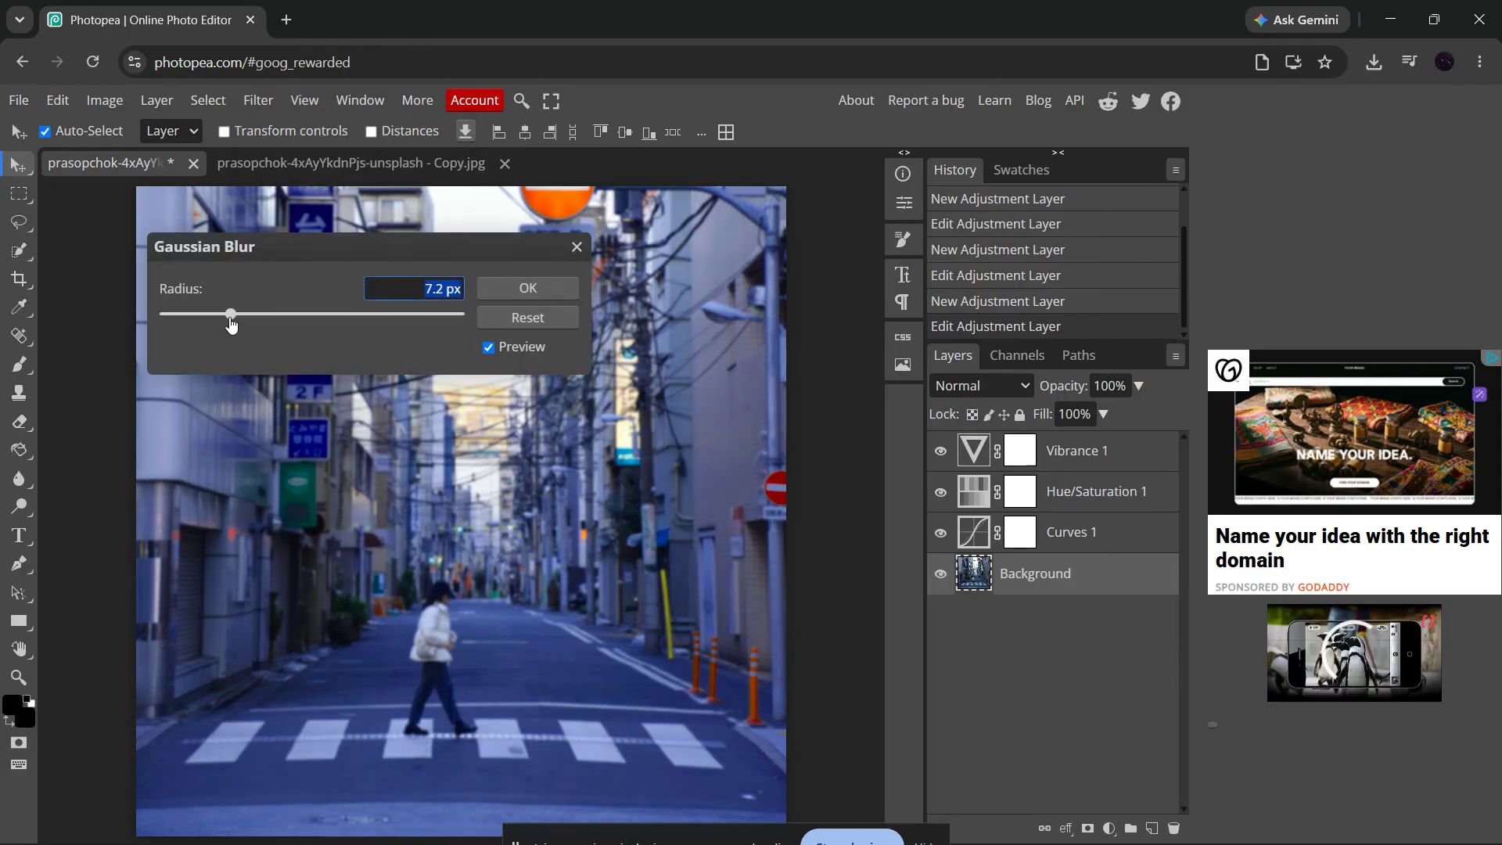
pyautogui.moveTo(230, 316); pyautogui.dragTo(216, 321)
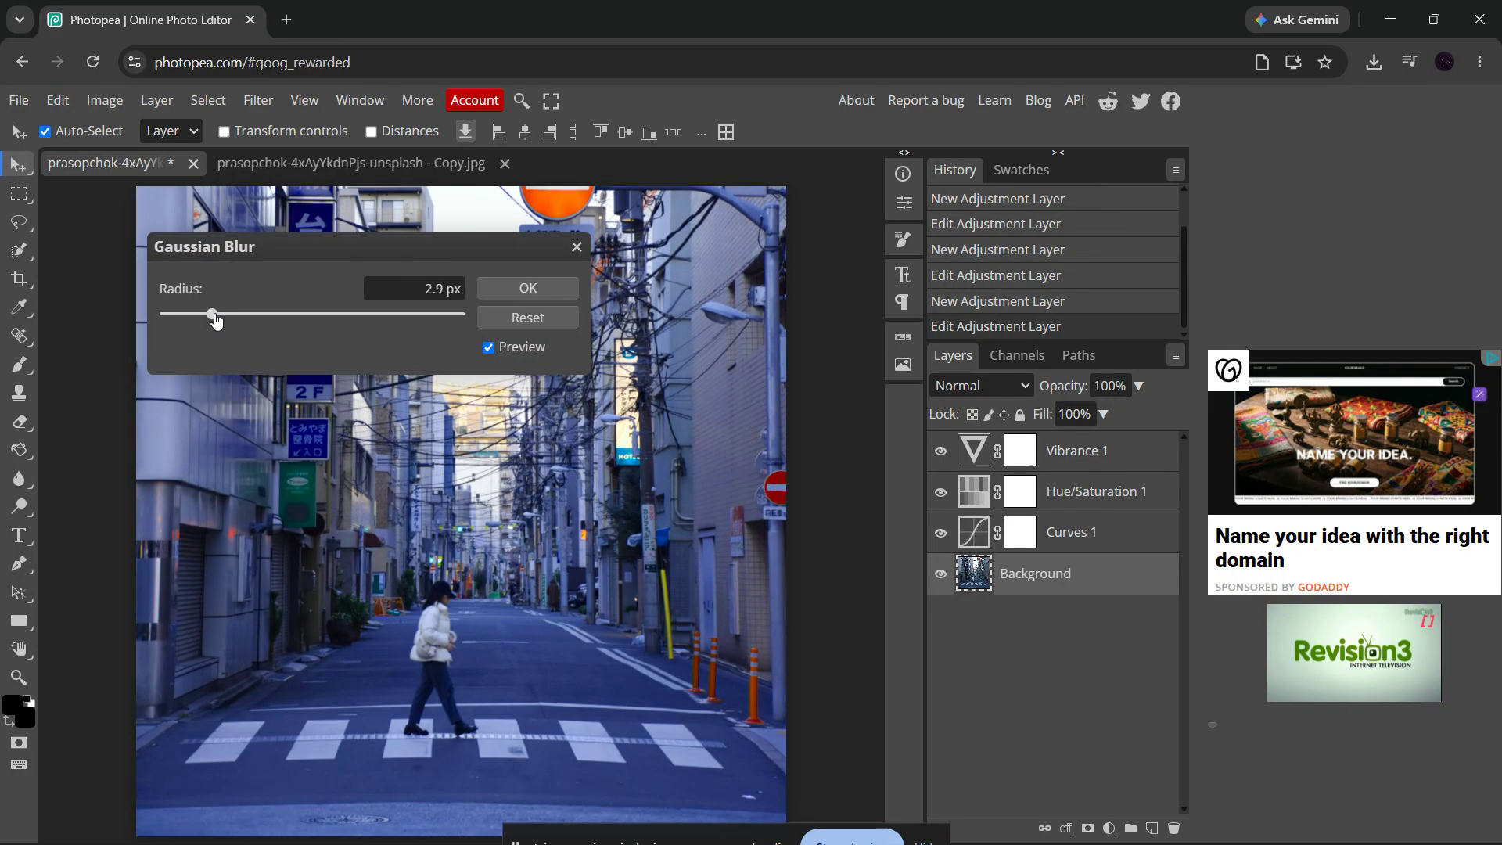
pyautogui.click(528, 289)
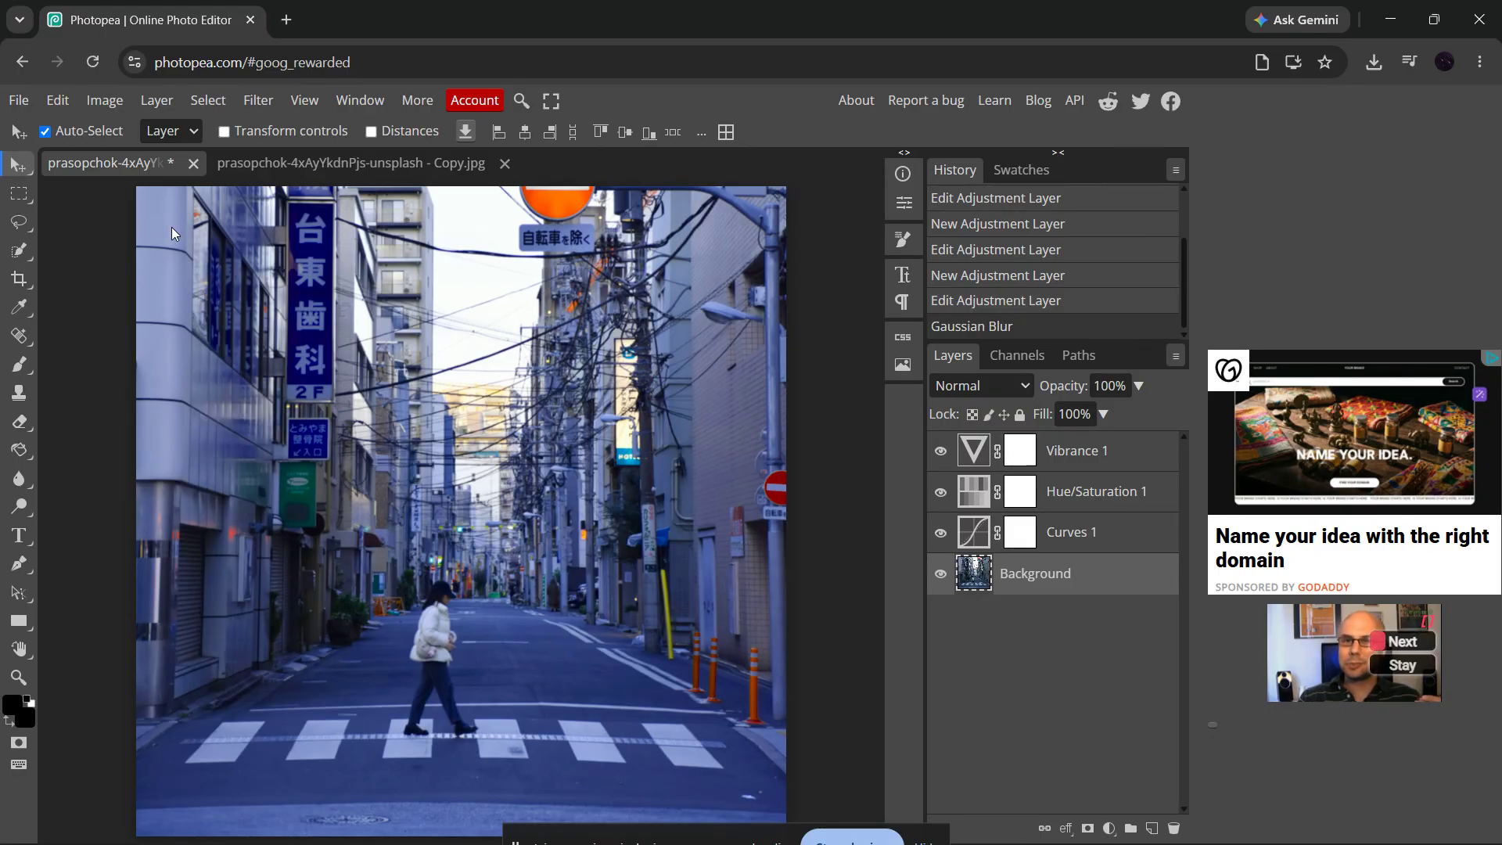
# - Export the edited photo as a 4000 × 4000 px PNG at 91% quality, view the exported file, and close the viewer
pyautogui.click(19, 102)
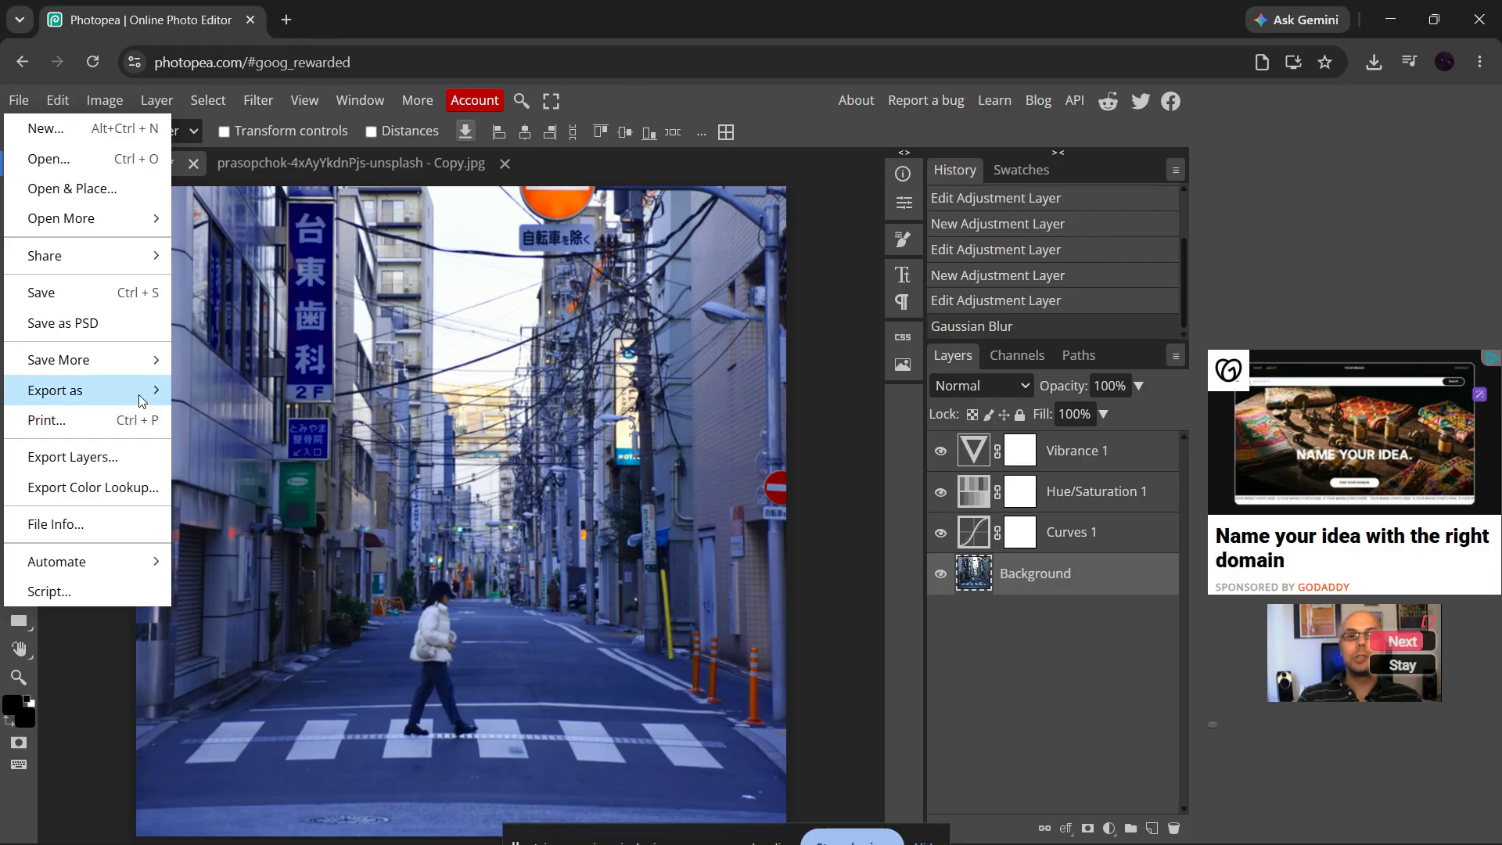
pyautogui.moveTo(142, 399)
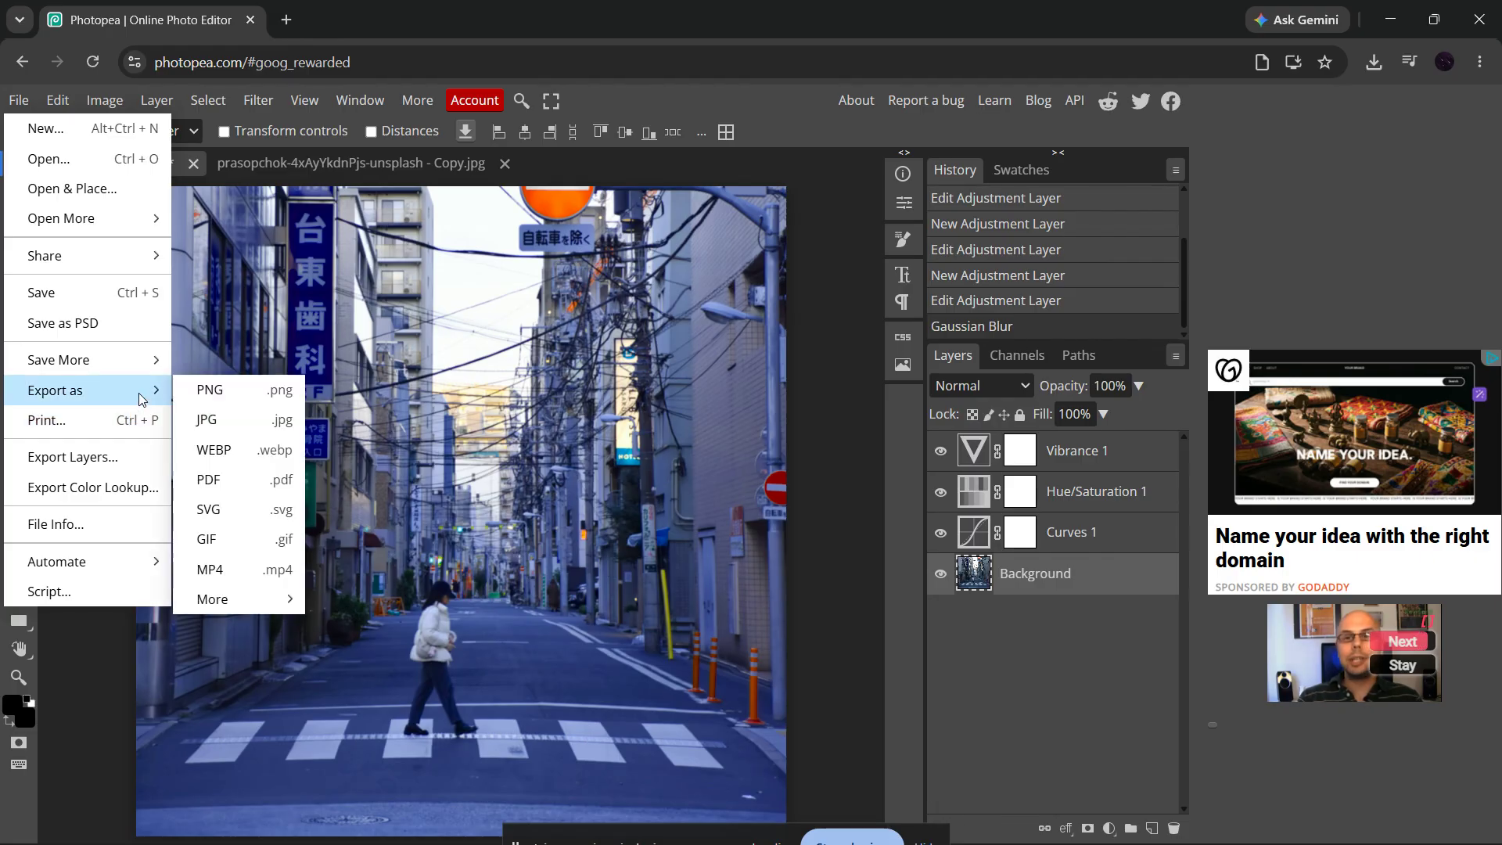
pyautogui.click(230, 392)
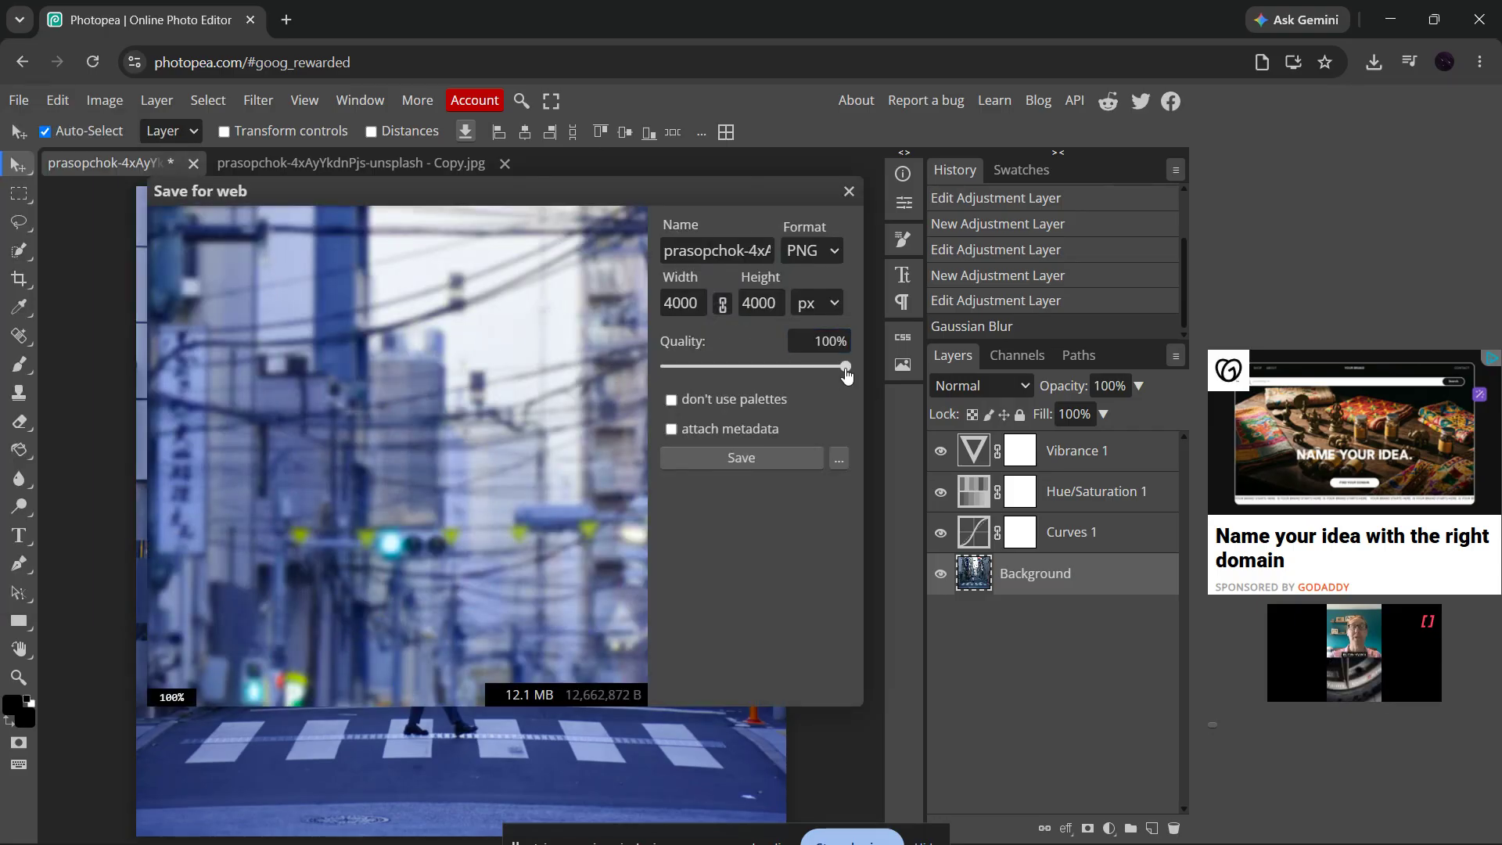
pyautogui.moveTo(843, 367); pyautogui.dragTo(831, 374)
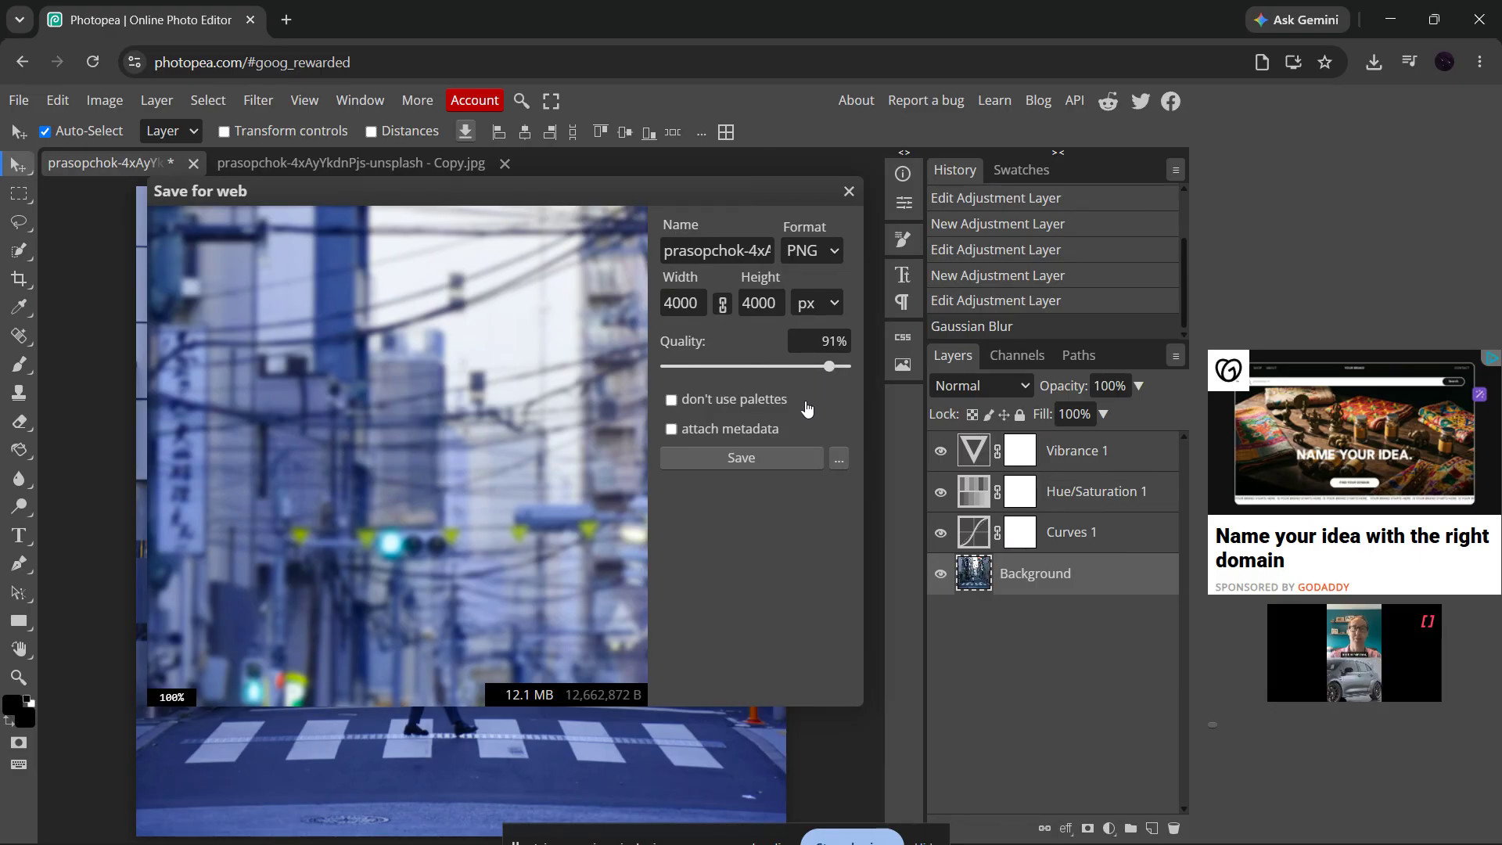
pyautogui.click(742, 461)
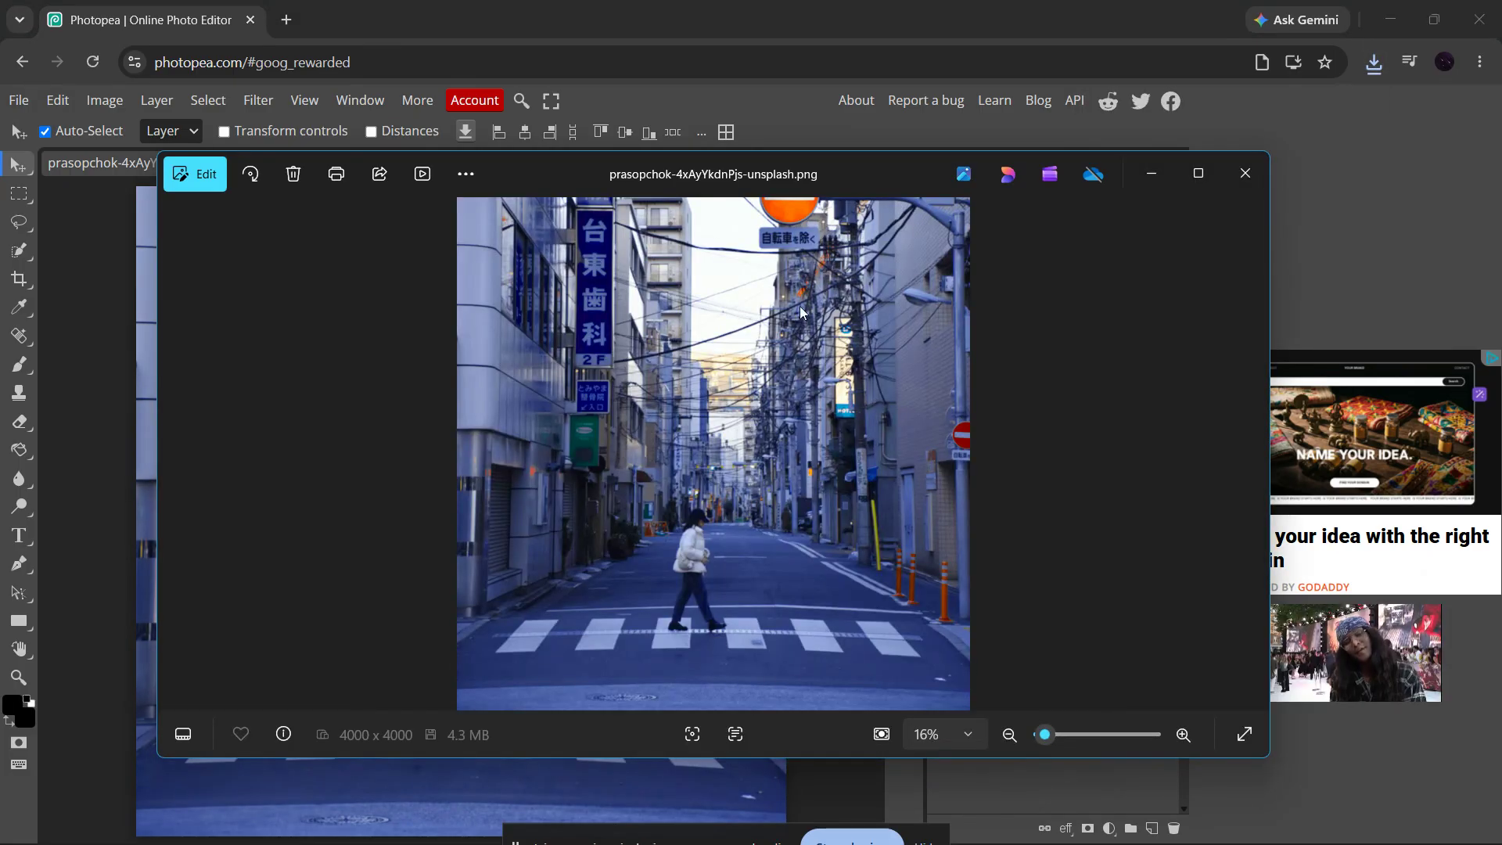
pyautogui.click(1244, 175)
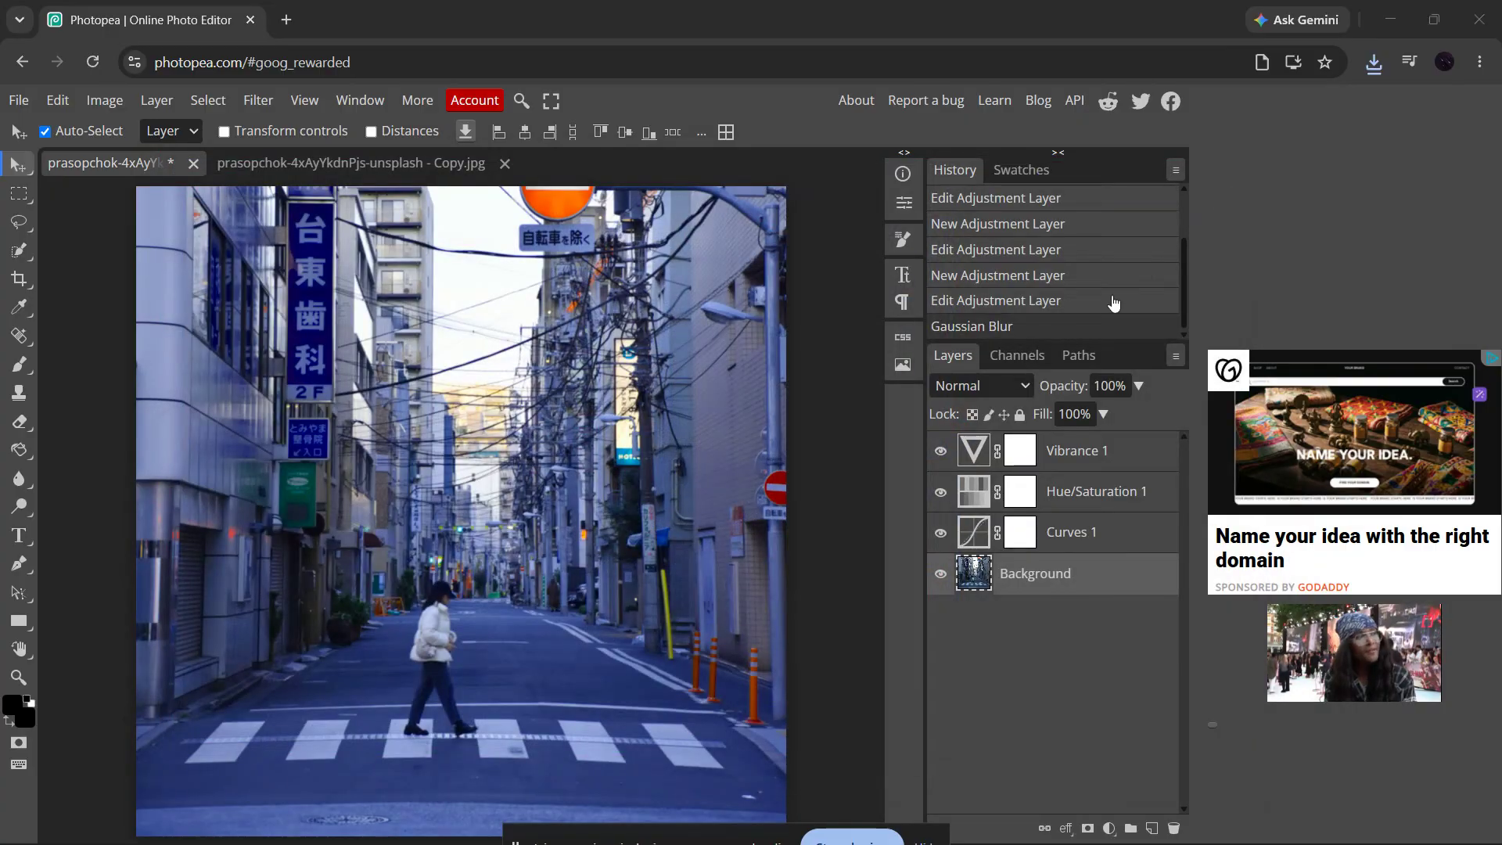